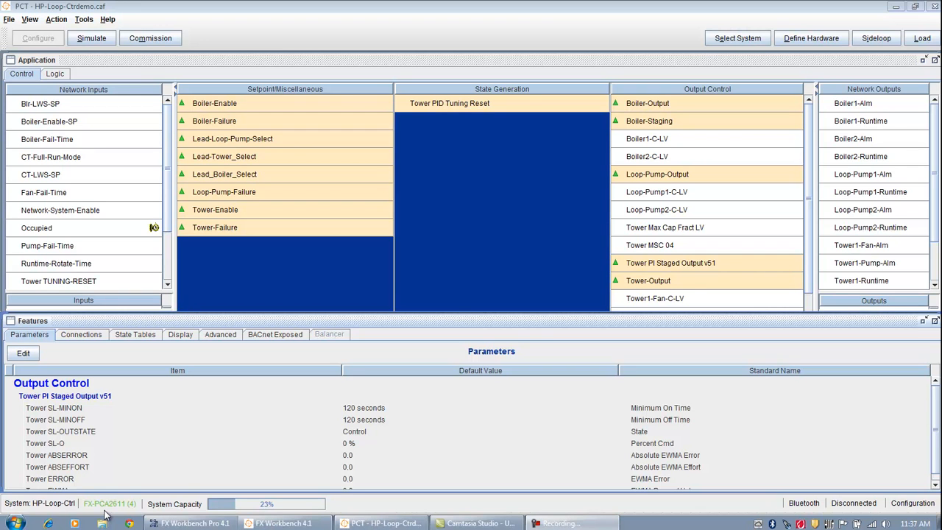
# Add a trend under the Trends node of the Advanced features and open its details
pyautogui.click(221, 335)
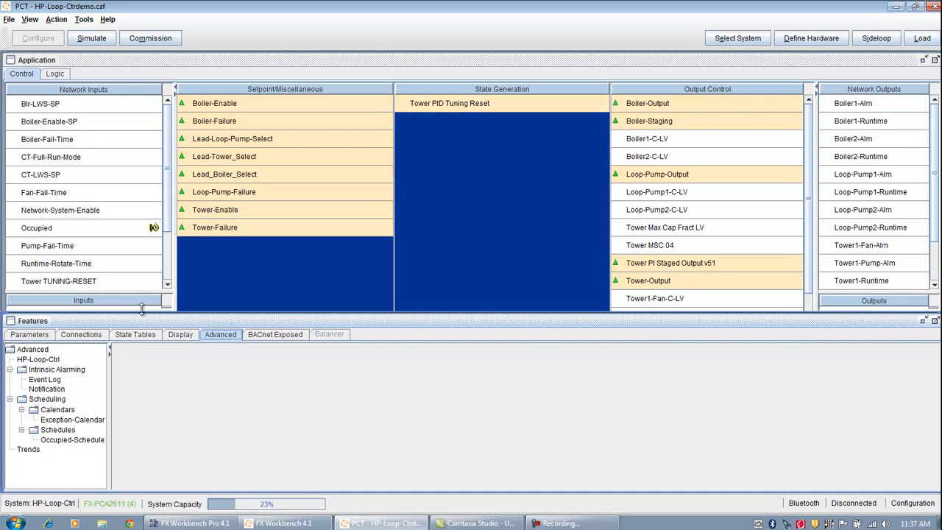
pyautogui.click(31, 452)
pyautogui.rightClick(31, 452)
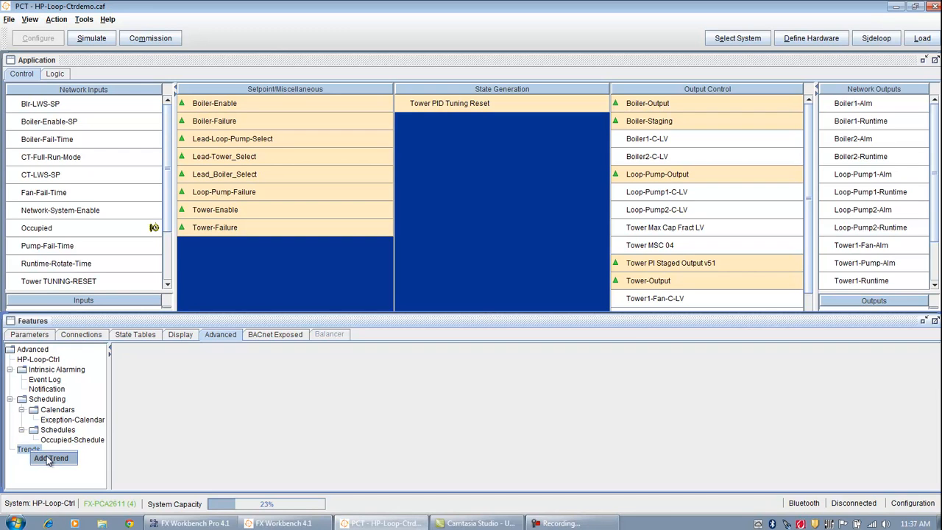
pyautogui.click(50, 459)
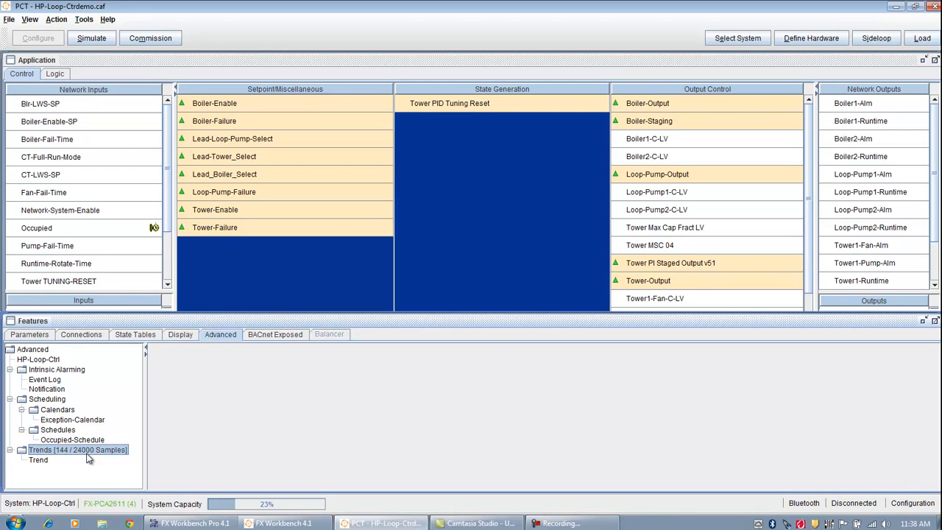
pyautogui.click(41, 459)
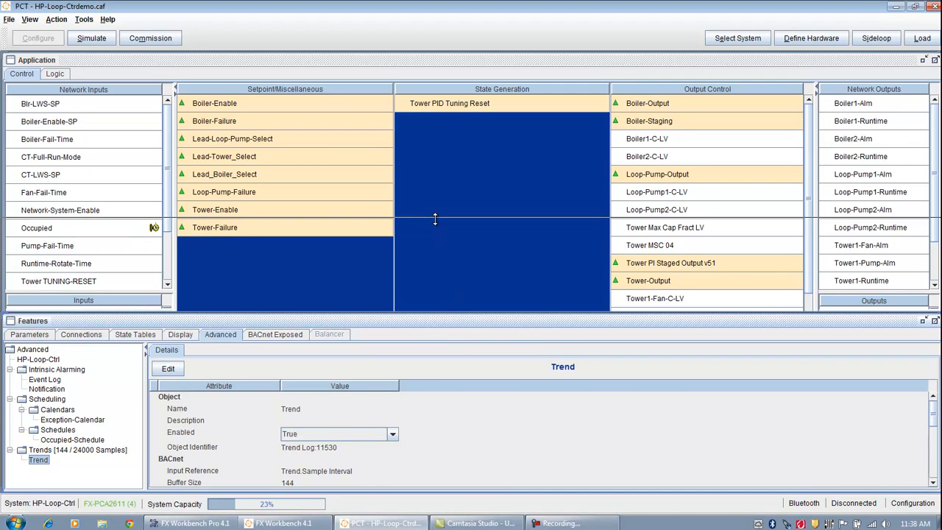
# Edit the new trend and set its input reference to the Present Value of the LWS-T hardware input
pyautogui.moveTo(436, 225); pyautogui.dragTo(435, 225)
pyautogui.click(169, 281)
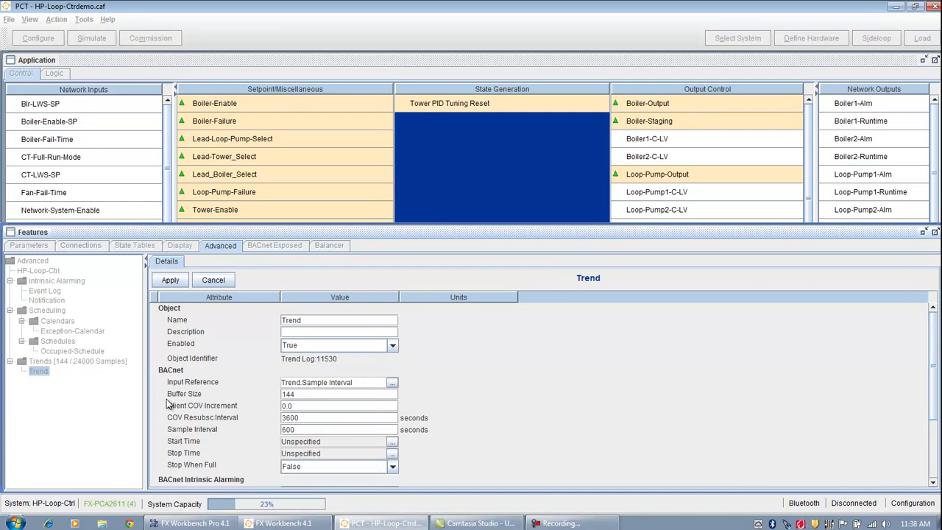
pyautogui.click(360, 394)
pyautogui.click(392, 384)
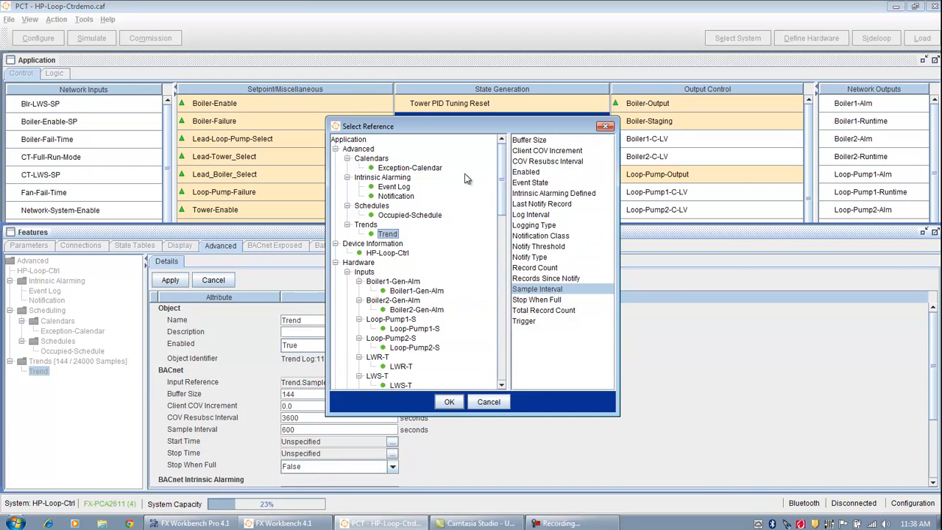
pyautogui.moveTo(488, 125); pyautogui.dragTo(567, 133)
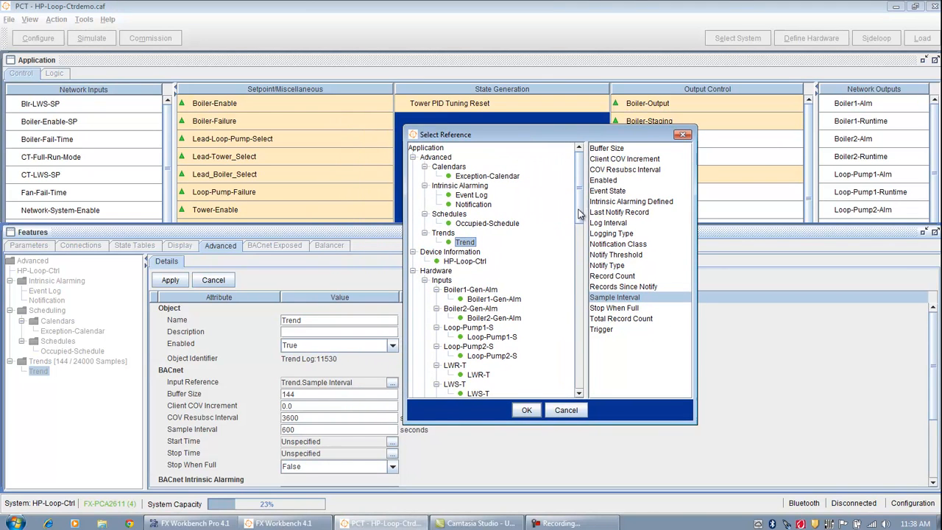
pyautogui.moveTo(579, 215); pyautogui.dragTo(579, 235)
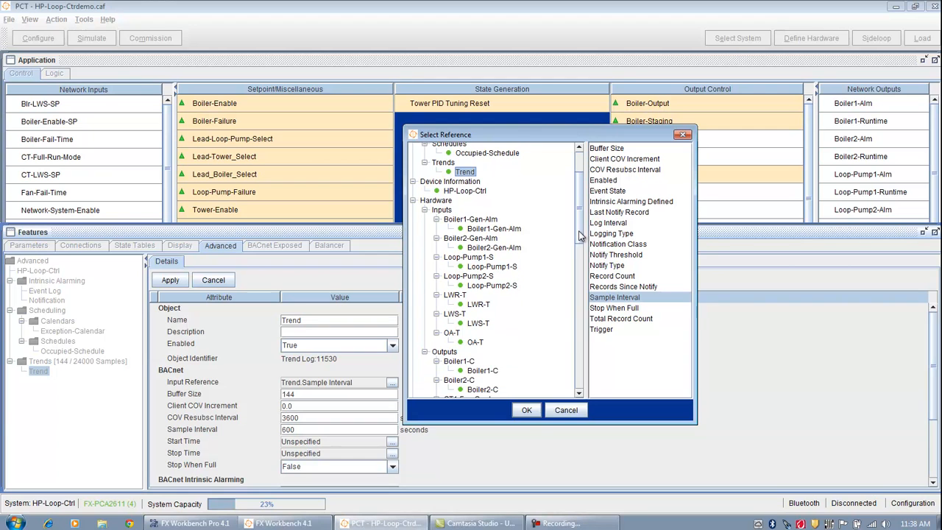
pyautogui.click(473, 325)
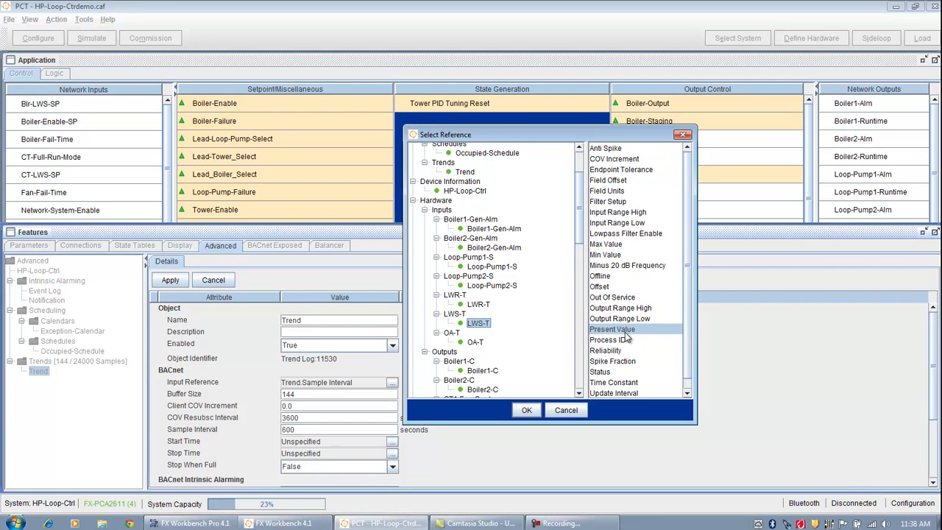
pyautogui.click(527, 410)
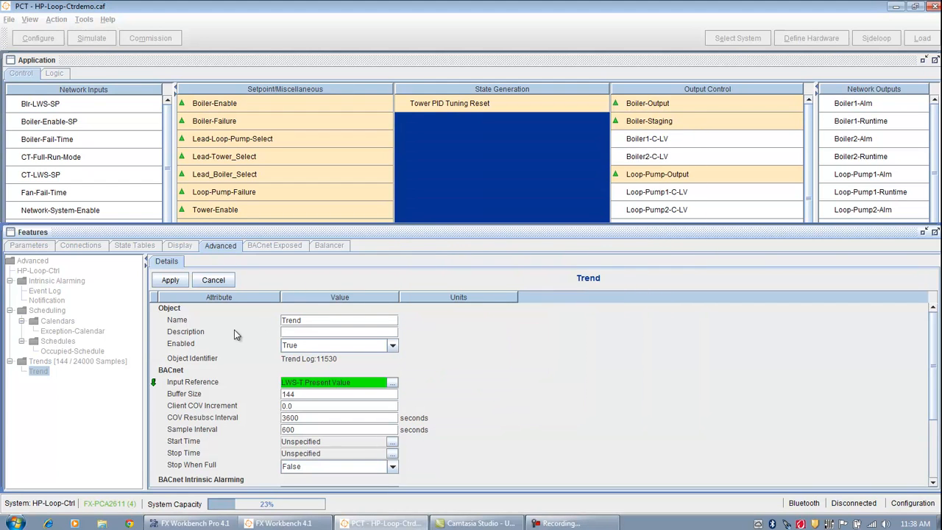
# Name the trend LWS-T, set its sample interval to 60 seconds and apply the changes
pyautogui.click(312, 321)
pyautogui.write('LWS-T')
pyautogui.moveTo(933, 405); pyautogui.dragTo(933, 425)
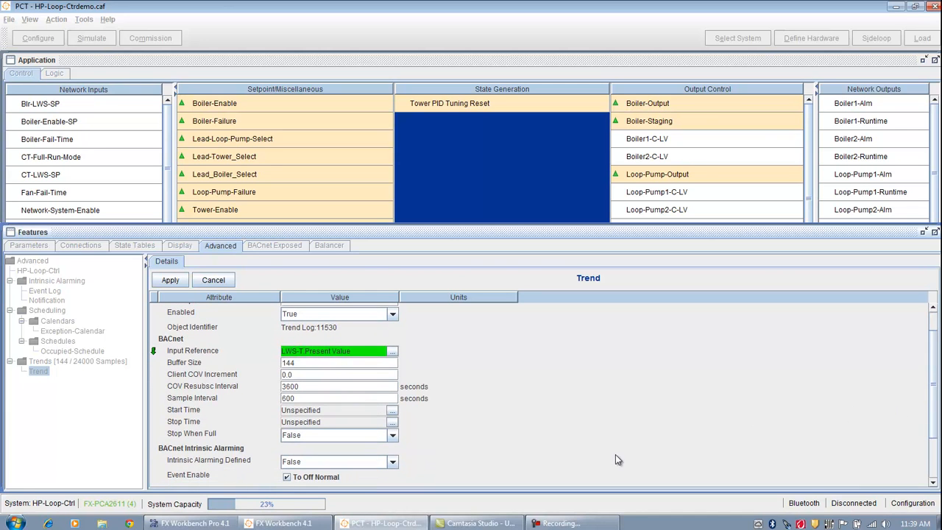
pyautogui.doubleClick(300, 398)
pyautogui.write('60')
pyautogui.moveTo(936, 417); pyautogui.dragTo(936, 447)
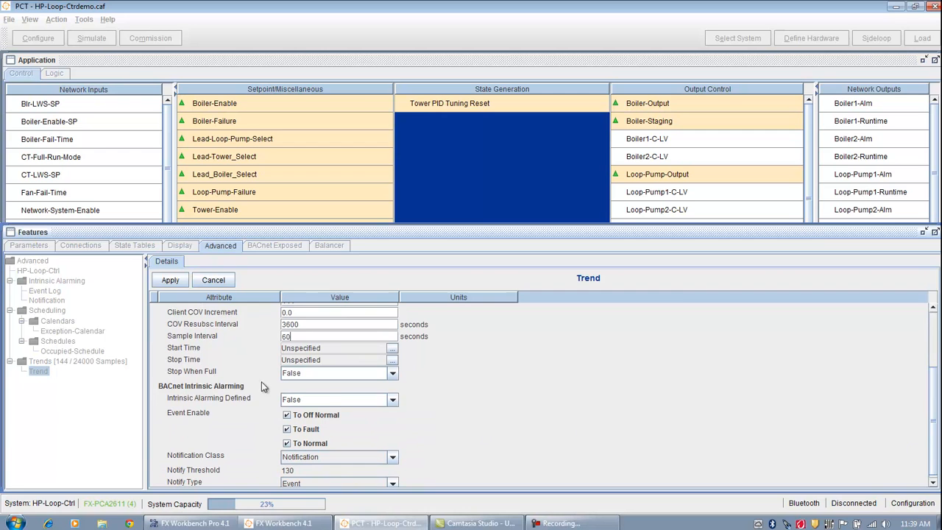
pyautogui.click(393, 373)
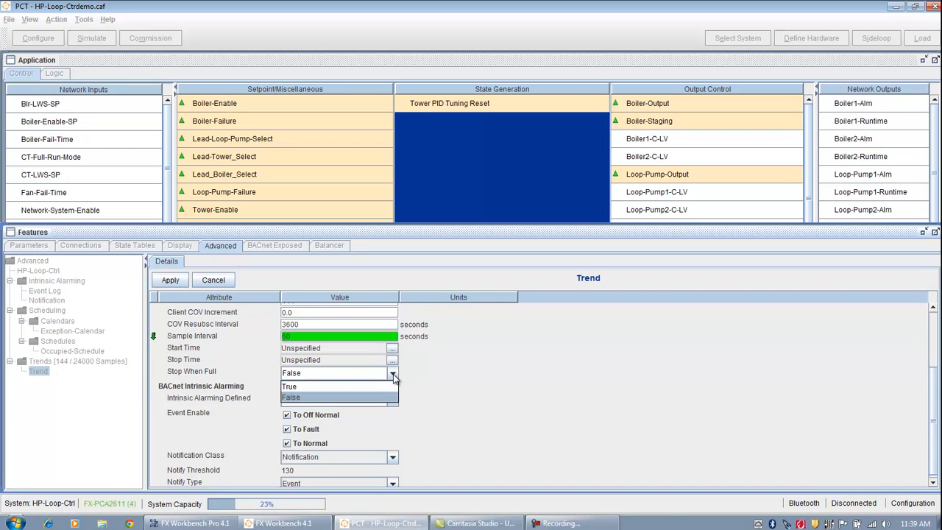
pyautogui.click(393, 375)
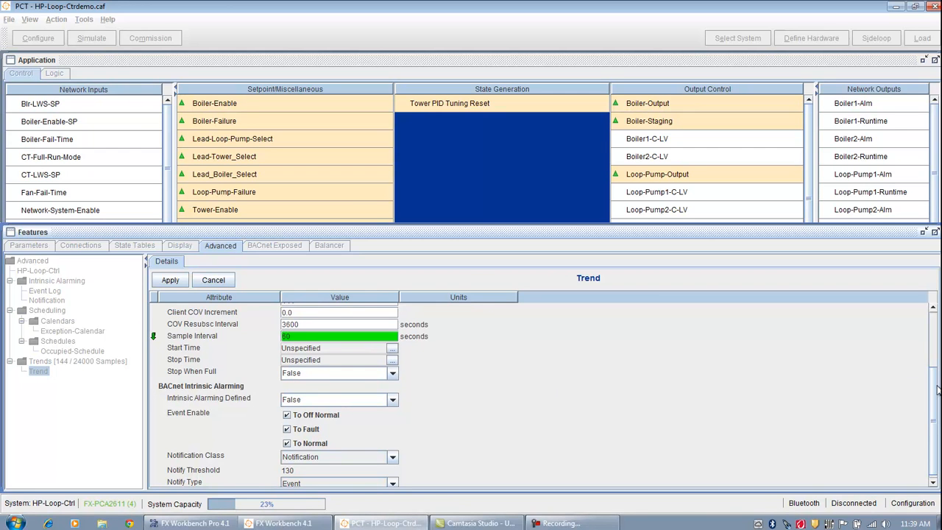
pyautogui.scroll(2, 937, 390)
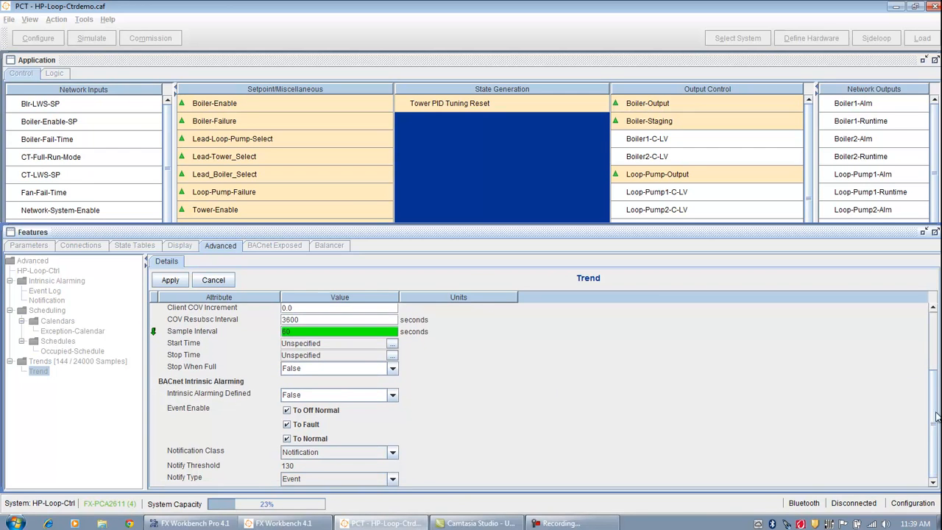
pyautogui.click(167, 281)
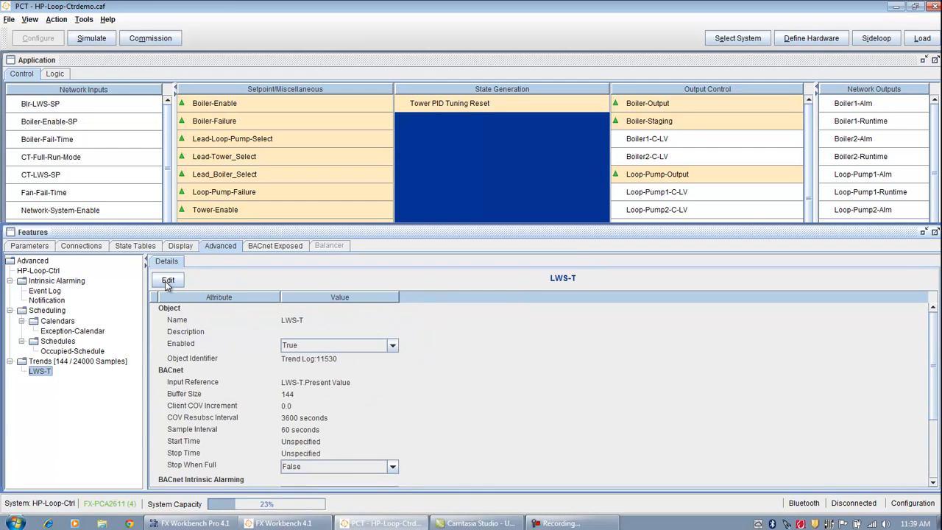
# Add a second trend alongside LWS-T and open its details
pyautogui.click(64, 364)
pyautogui.rightClick(64, 366)
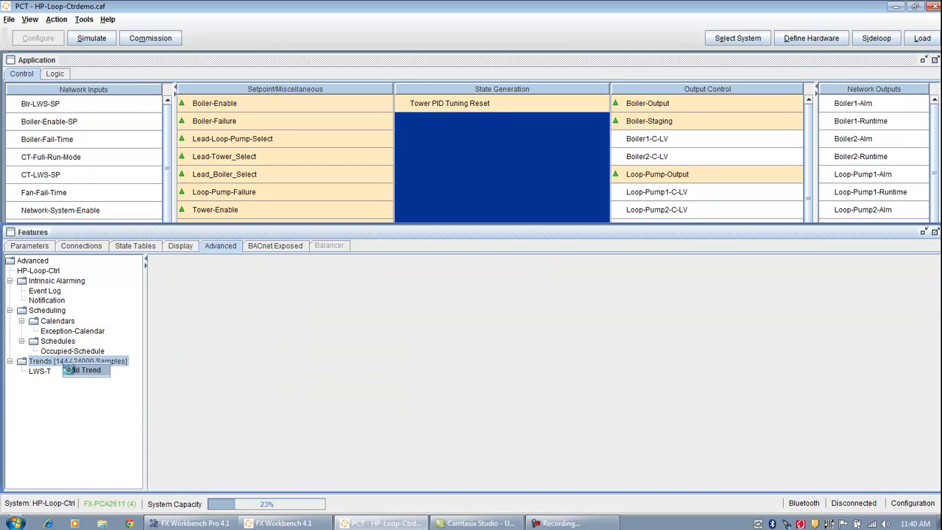
pyautogui.click(74, 369)
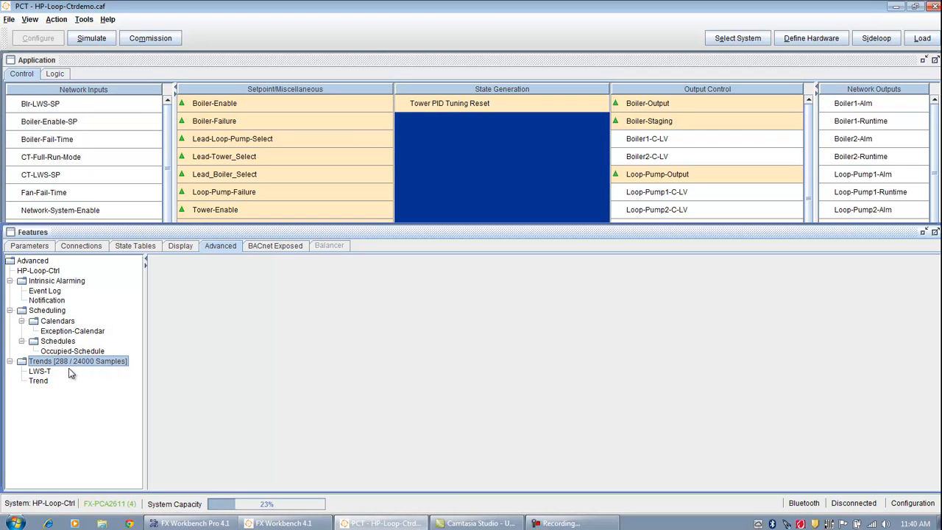
pyautogui.click(41, 382)
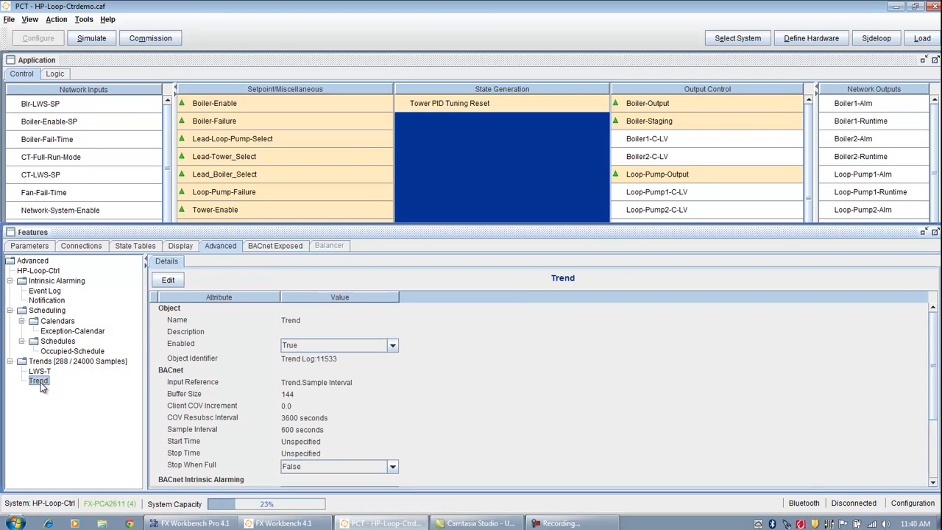
# Edit the second trend and set its input reference to the Present Value of the LWR-T hardware input
pyautogui.click(173, 284)
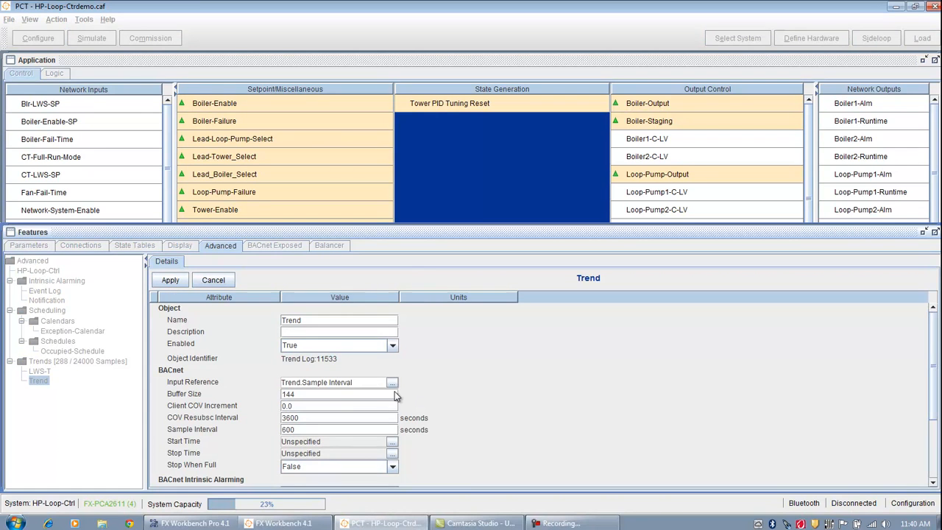
pyautogui.click(391, 384)
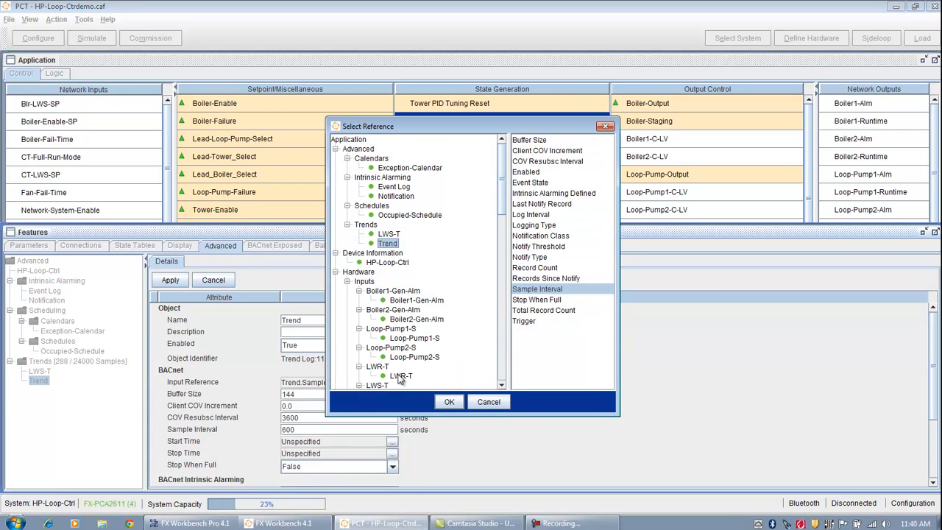
pyautogui.click(401, 376)
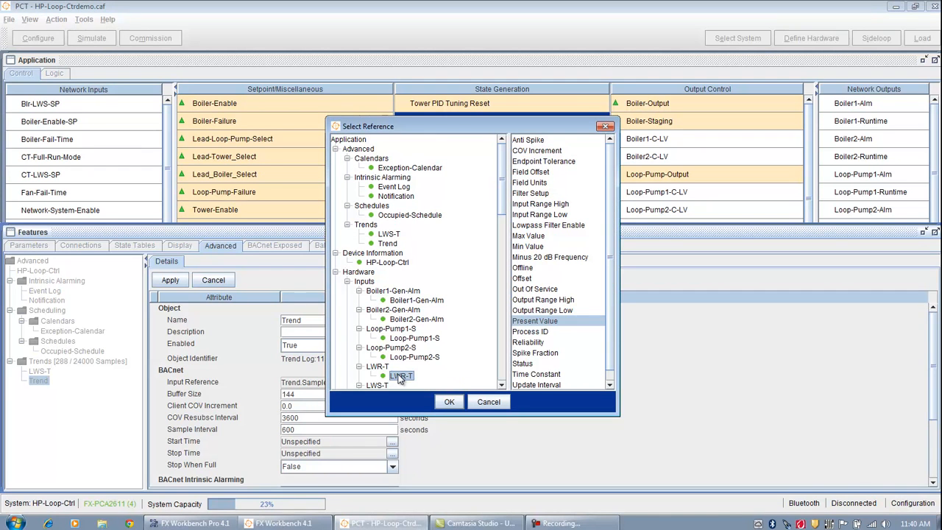
pyautogui.click(449, 404)
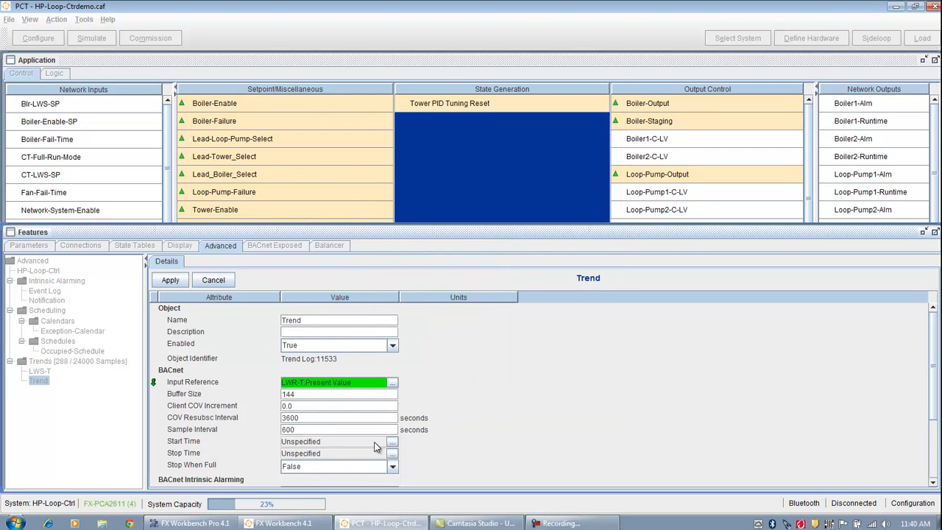
# Name the second trend LWR-T and apply the changes
pyautogui.doubleClick(309, 321)
pyautogui.write('LWR-T')
pyautogui.click(168, 280)
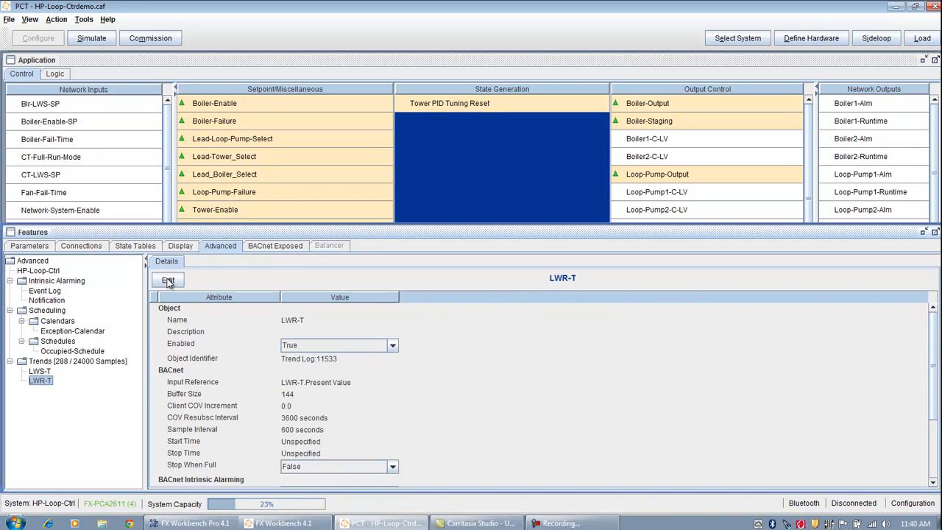
# Enlarge the application view and expand its Inputs list to check the trend markers on LWR-T and LWS-T
pyautogui.moveTo(395, 227); pyautogui.dragTo(415, 384)
pyautogui.moveTo(169, 224); pyautogui.dragTo(167, 267)
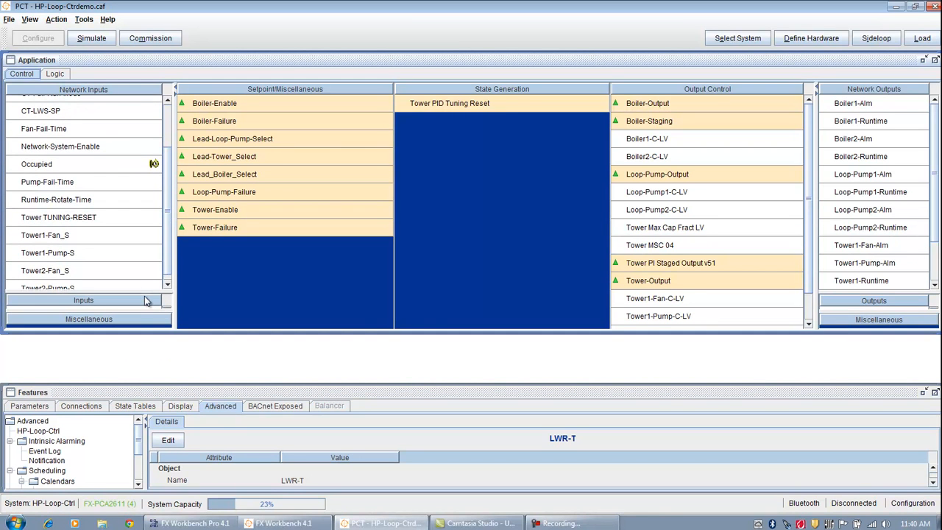
pyautogui.click(145, 299)
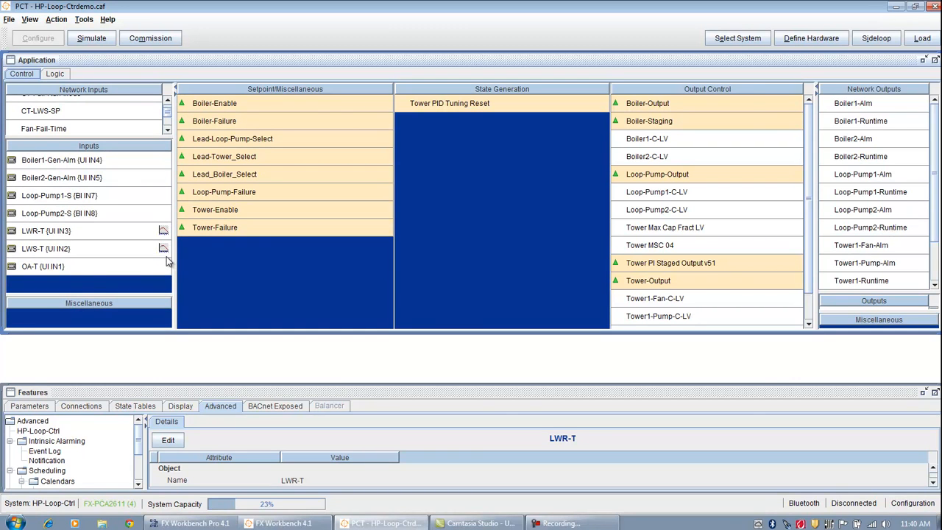
pyautogui.moveTo(167, 260)
# Add a third trend below LWS-T and LWR-T and open its details
pyautogui.moveTo(343, 386); pyautogui.dragTo(346, 318)
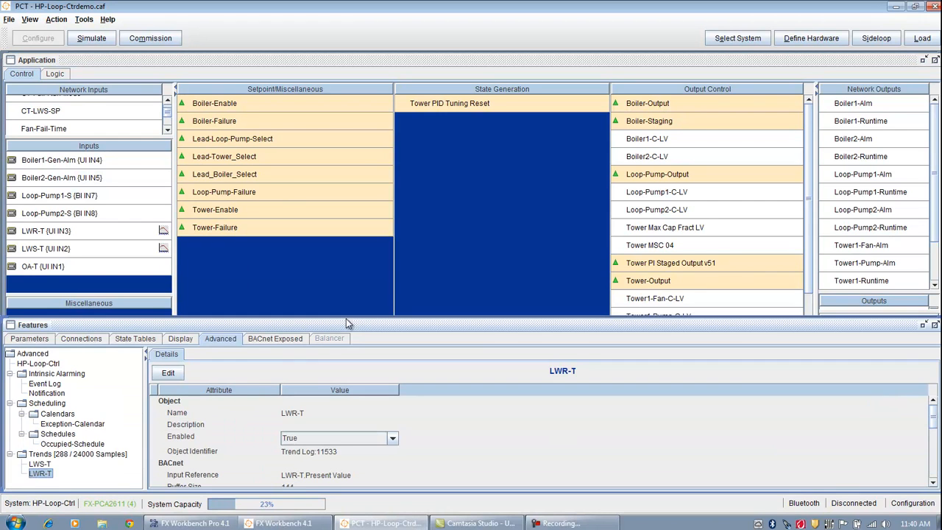
pyautogui.click(63, 455)
pyautogui.rightClick(62, 456)
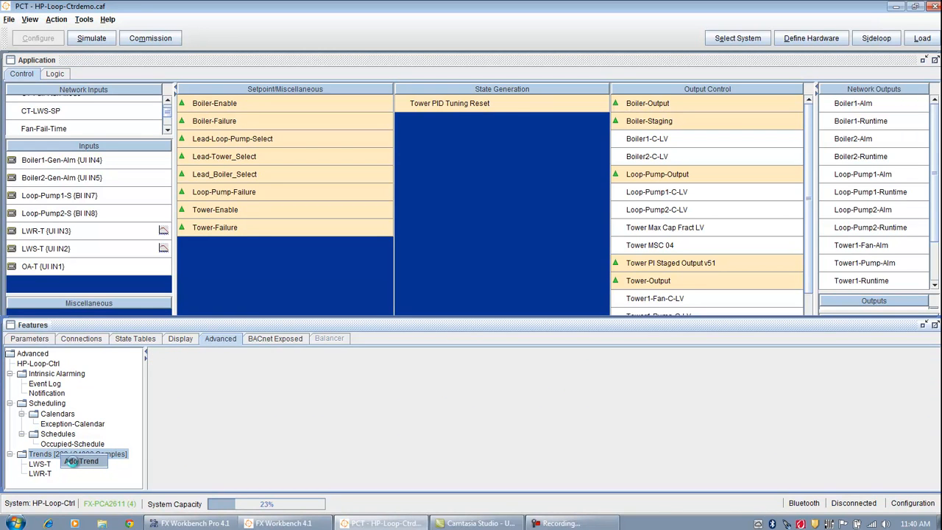
pyautogui.click(81, 461)
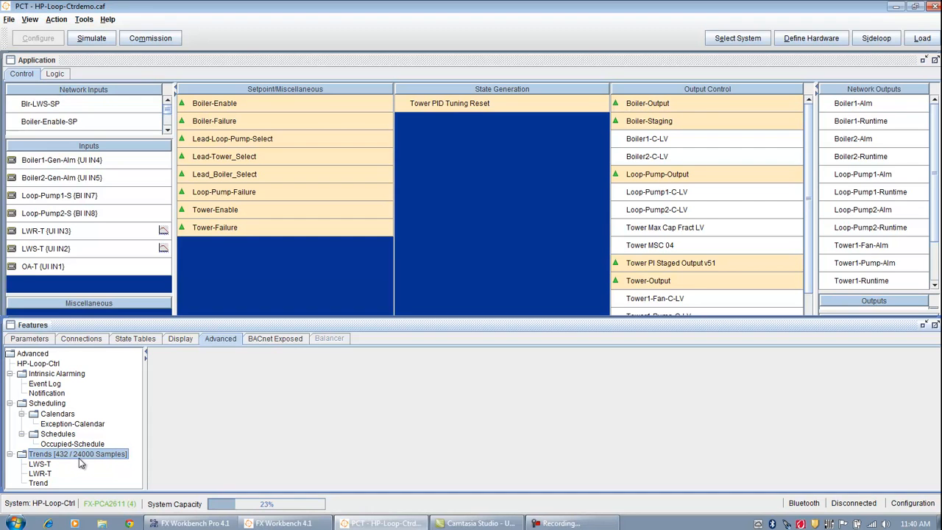
pyautogui.click(39, 483)
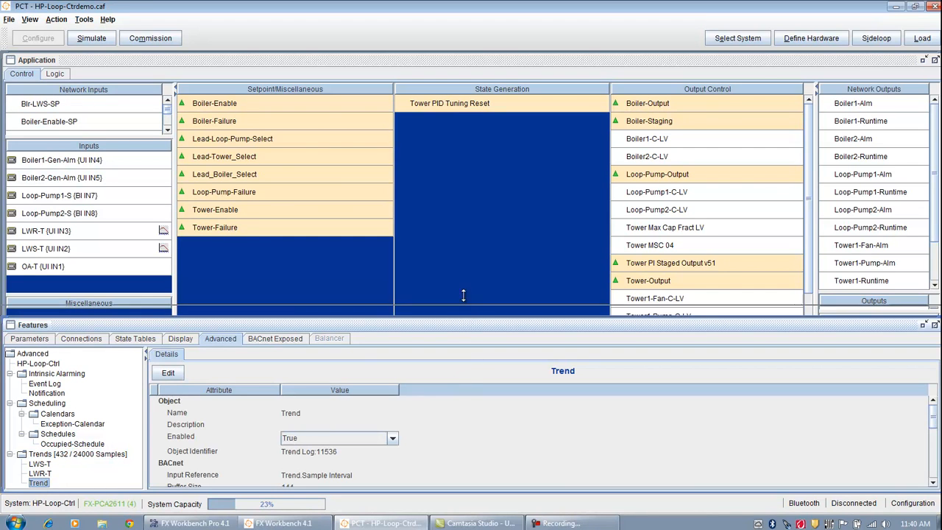
# Edit the third trend and set its input reference to the Present Value of the Loop-Pump1 hardware output
pyautogui.moveTo(465, 318); pyautogui.dragTo(464, 284)
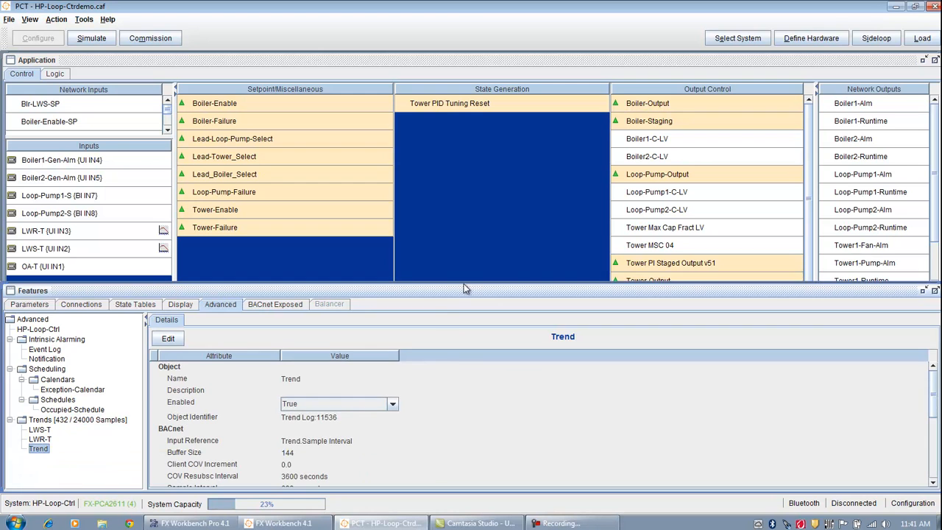
pyautogui.click(168, 339)
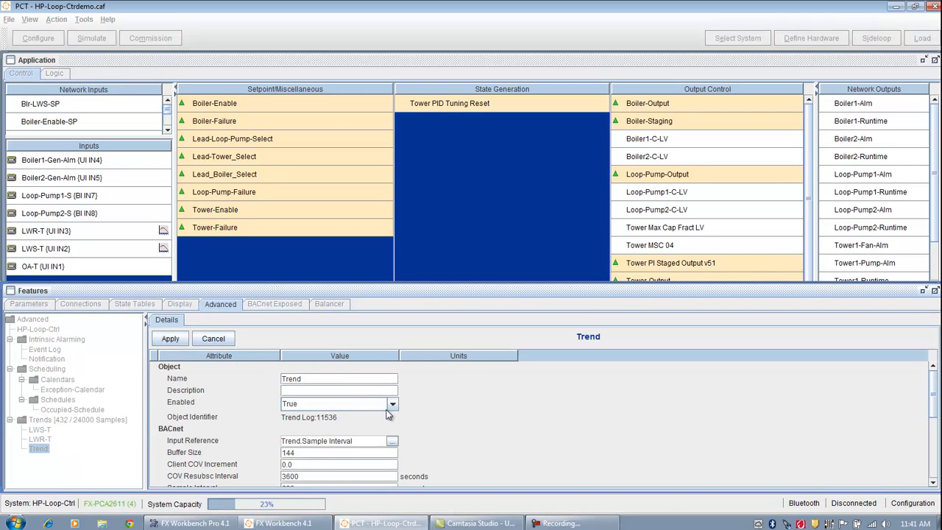
pyautogui.click(392, 442)
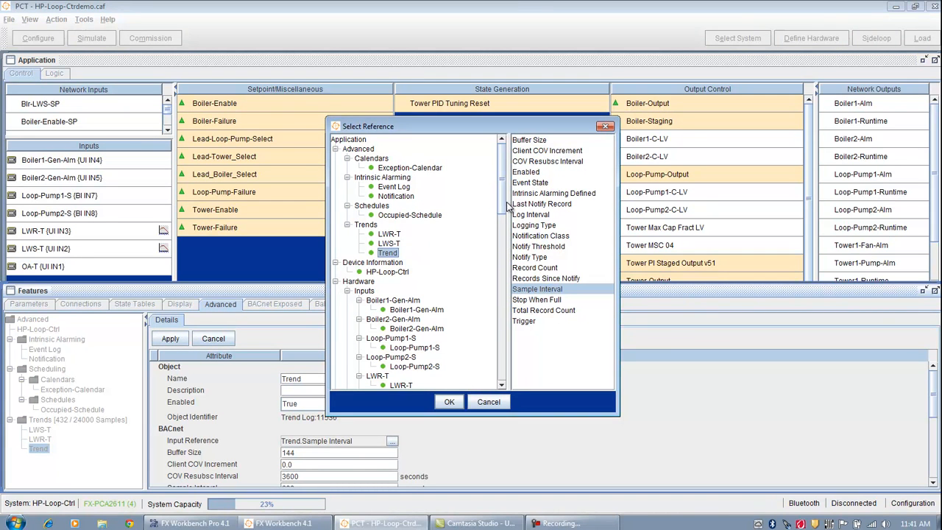
pyautogui.moveTo(503, 204); pyautogui.dragTo(503, 230)
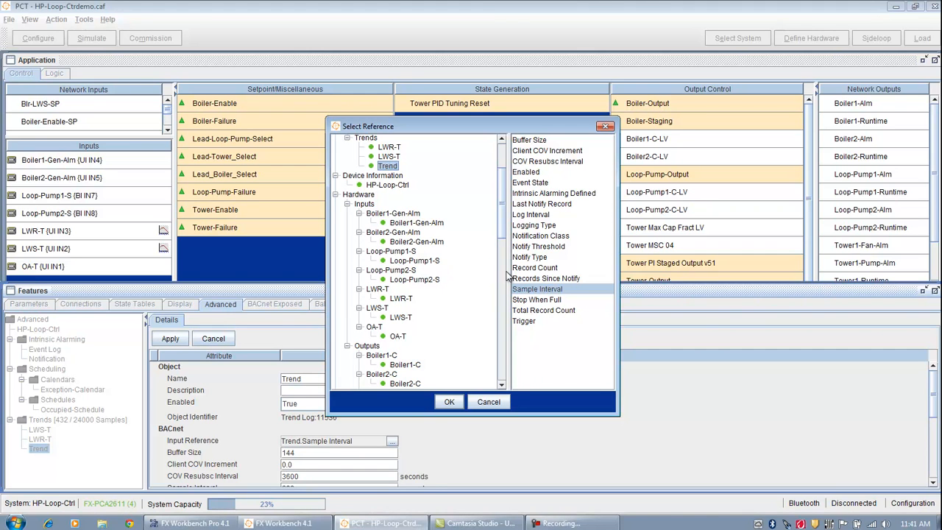
pyautogui.moveTo(502, 237); pyautogui.dragTo(504, 273)
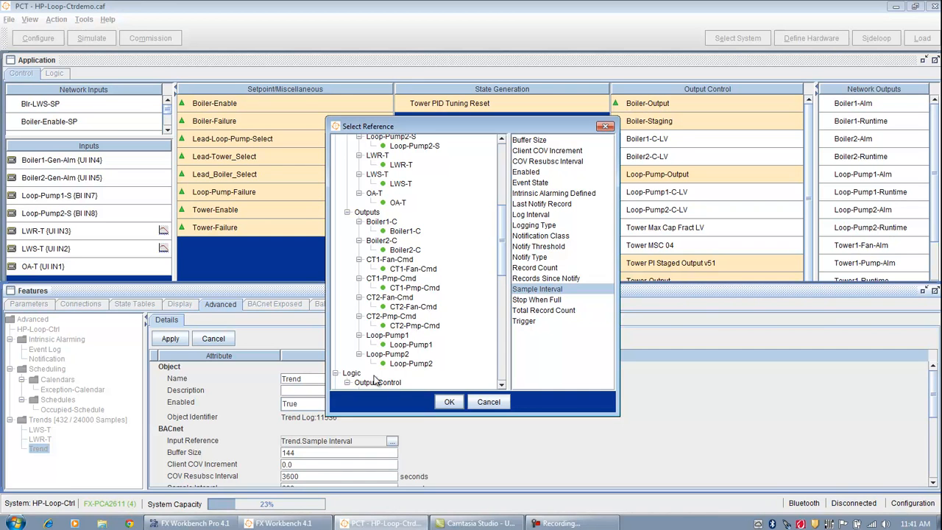
pyautogui.click(401, 345)
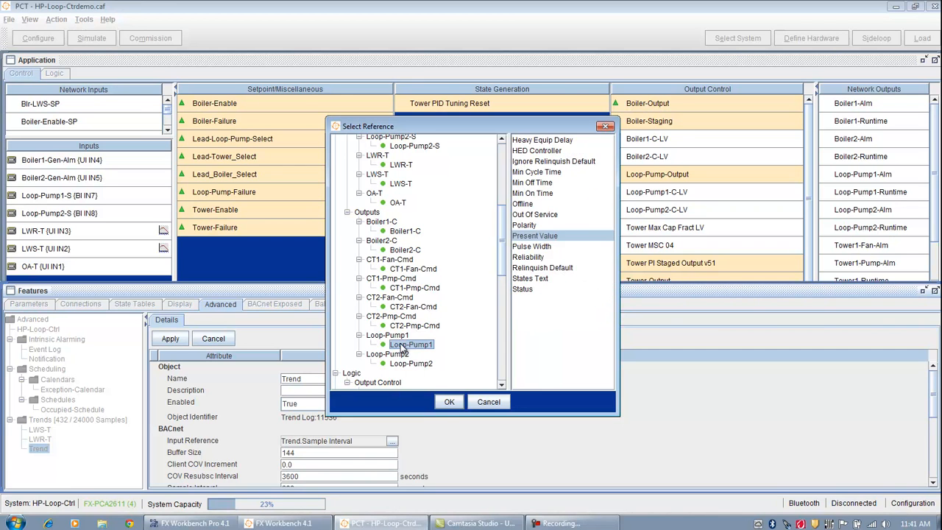
pyautogui.click(448, 402)
# Name the third trend Loop-Pump1 and apply the changes
pyautogui.doubleClick(309, 380)
pyautogui.moveTo(309, 380); pyautogui.dragTo(259, 371)
pyautogui.write('Loop')
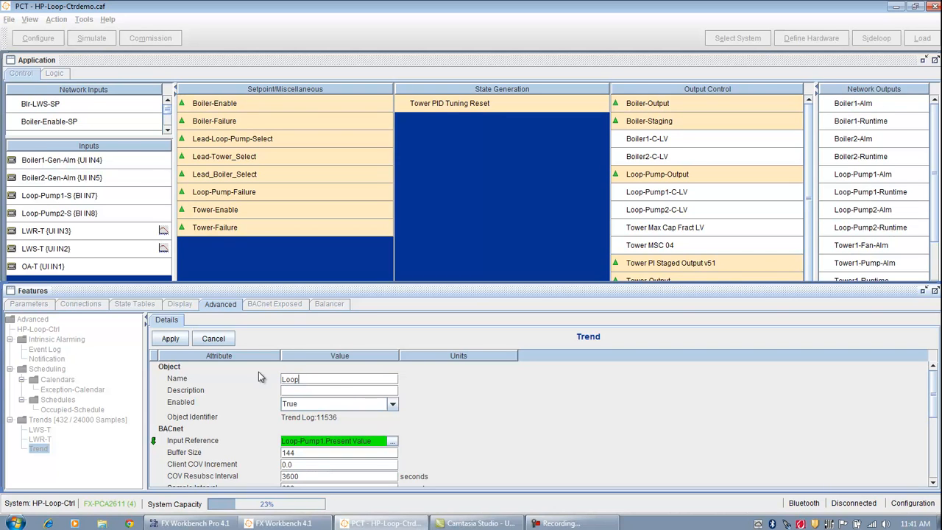
pyautogui.write('-Pump1')
pyautogui.click(171, 339)
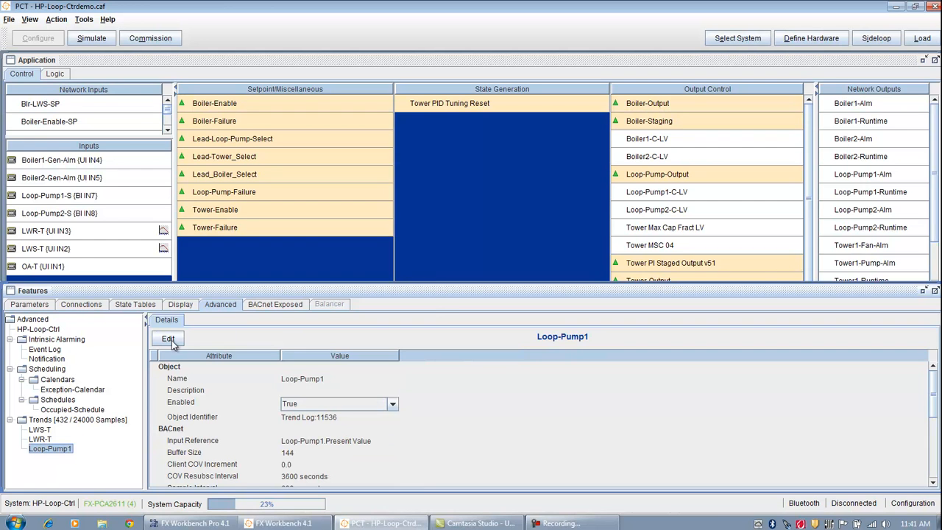
# Enlarge the application view and save the HP-Loop-Ctrdemo.caf file
pyautogui.moveTo(437, 285); pyautogui.dragTo(437, 397)
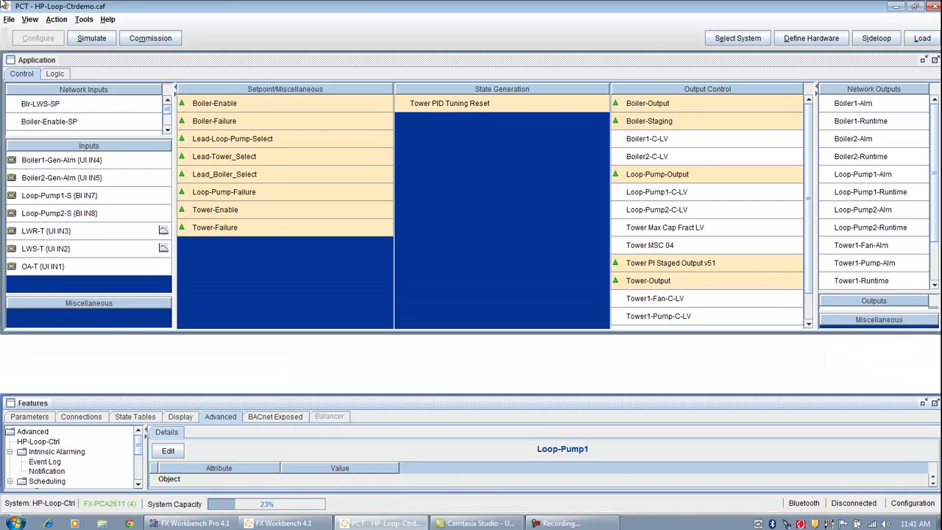
pyautogui.click(10, 21)
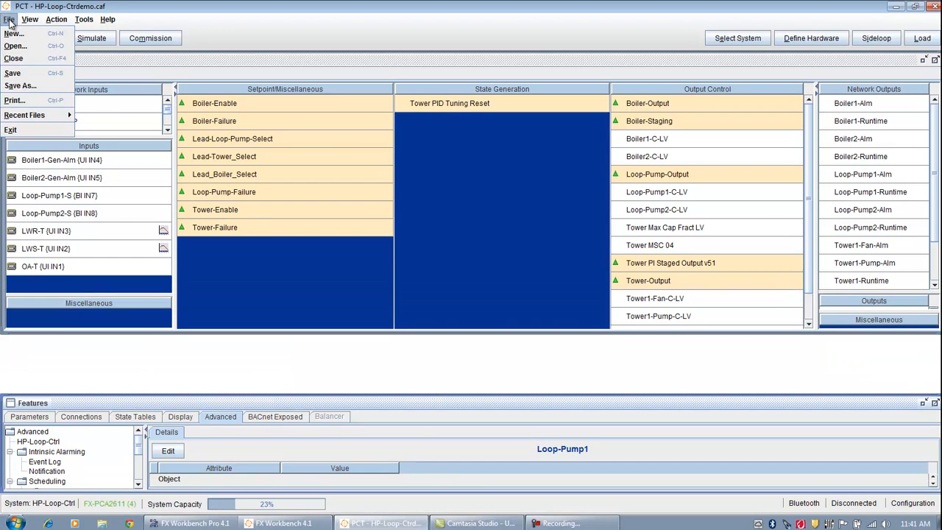
pyautogui.click(16, 72)
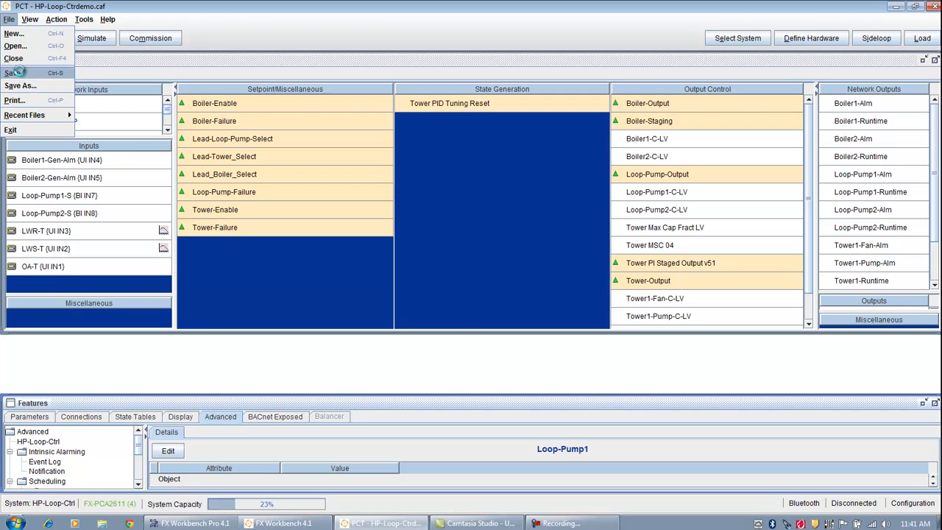
# Set up a download to the device over a BACnet Router connection with address 192.168.1.202 and network number 2001
pyautogui.click(924, 41)
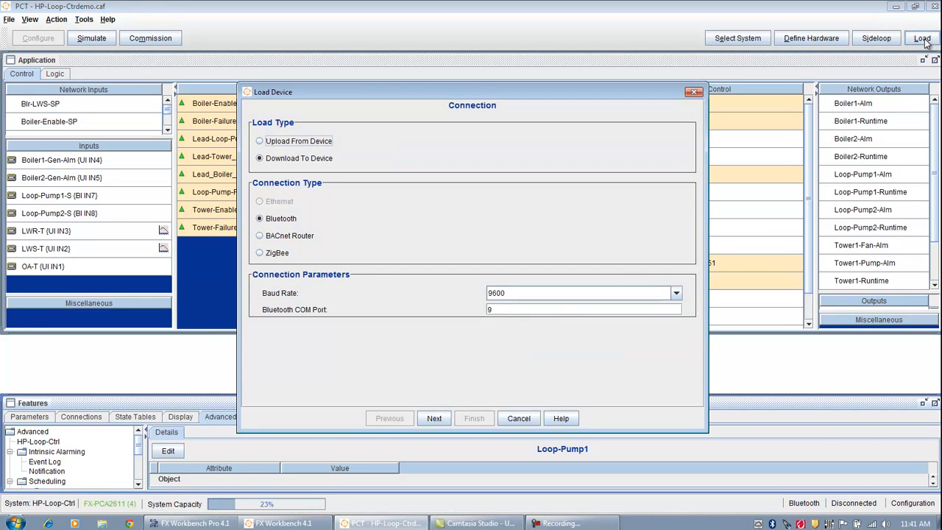
pyautogui.click(259, 236)
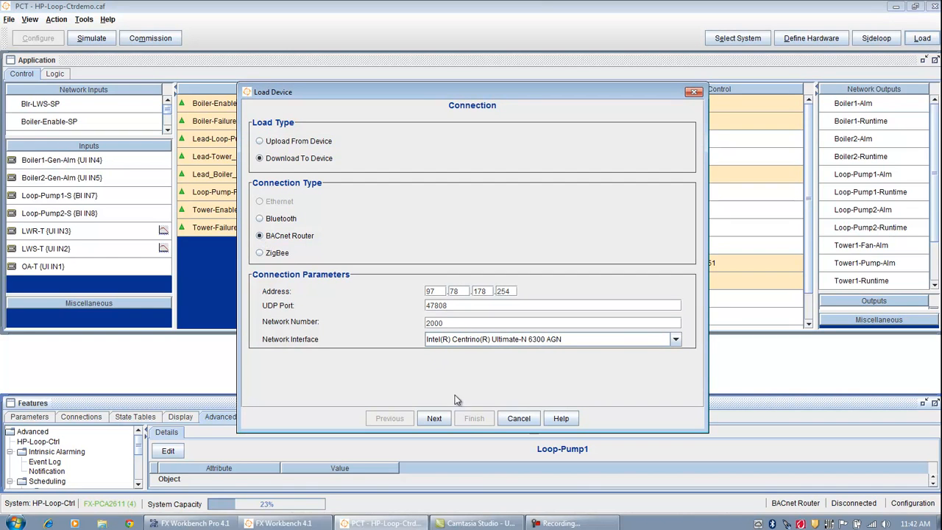
pyautogui.doubleClick(440, 293)
pyautogui.write('192.168.1')
pyautogui.doubleClick(515, 291)
pyautogui.write('202')
pyautogui.doubleClick(438, 323)
pyautogui.write('2001')
# Connect to the network and download the application code to the HP-Loop-Ctrl device
pyautogui.click(429, 418)
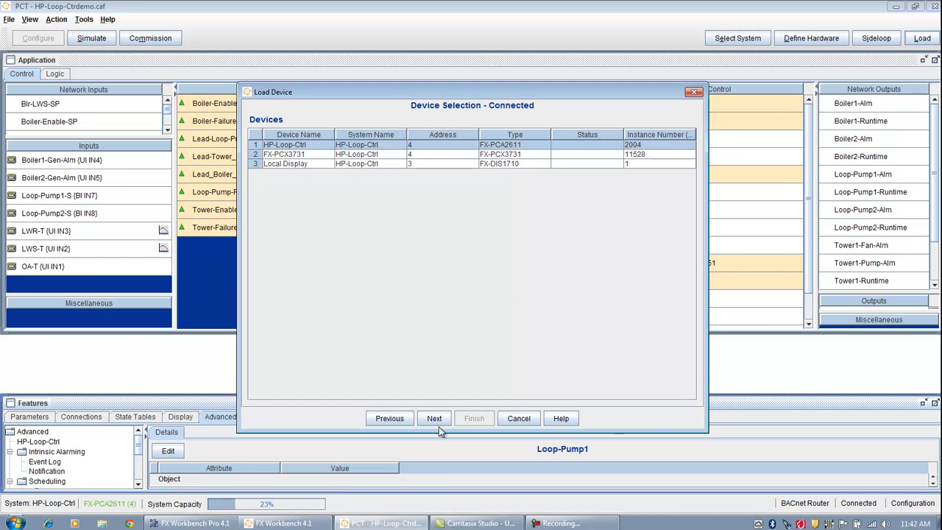
pyautogui.click(434, 419)
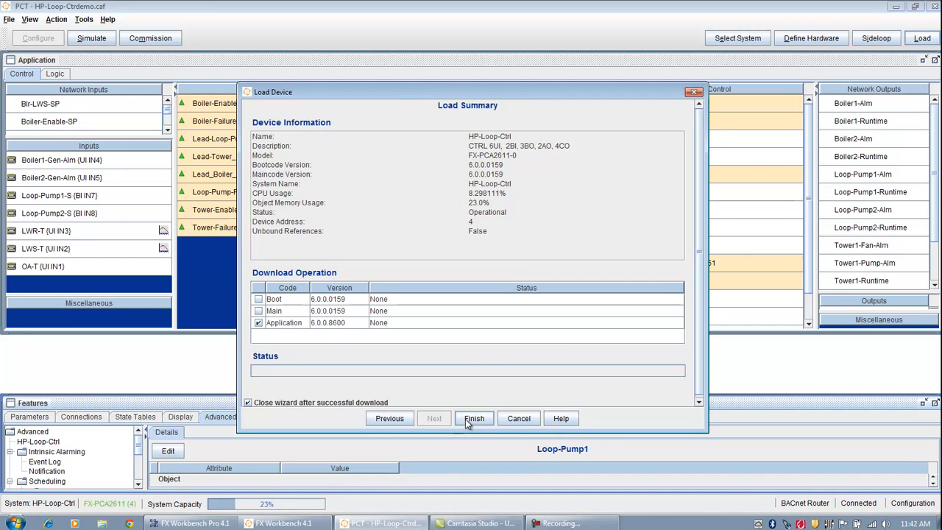
pyautogui.click(466, 418)
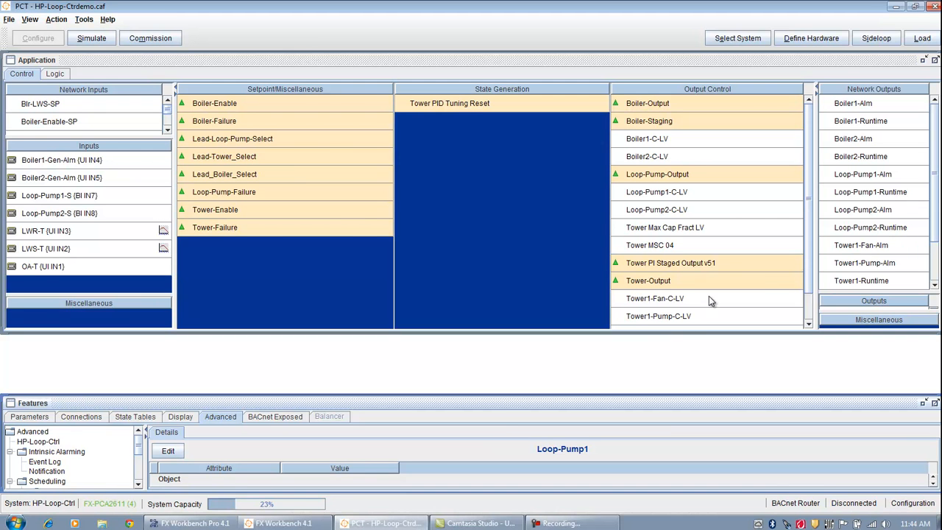
# Switch to FX Workbench 4.1, open the Trend Logs of HP-Loop-Ctrl and discover the controller's trend logs
pyautogui.click(896, 7)
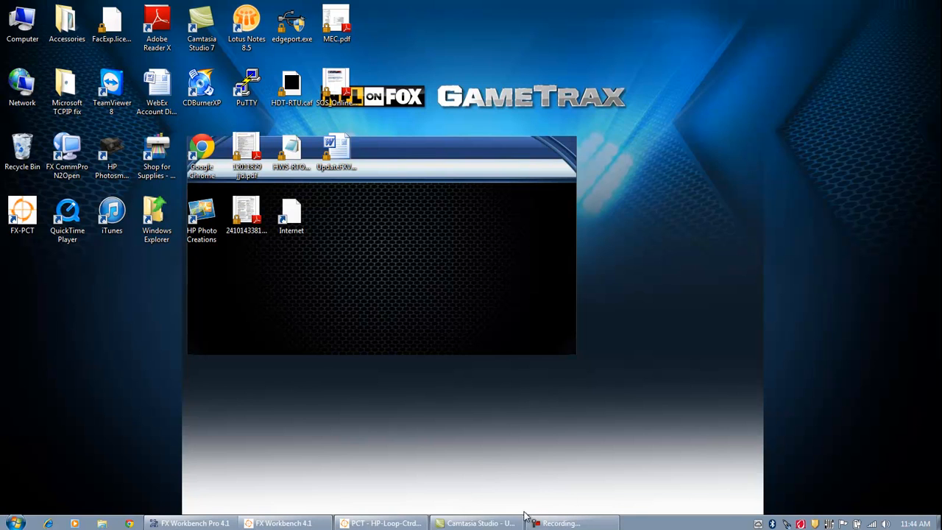
pyautogui.click(316, 524)
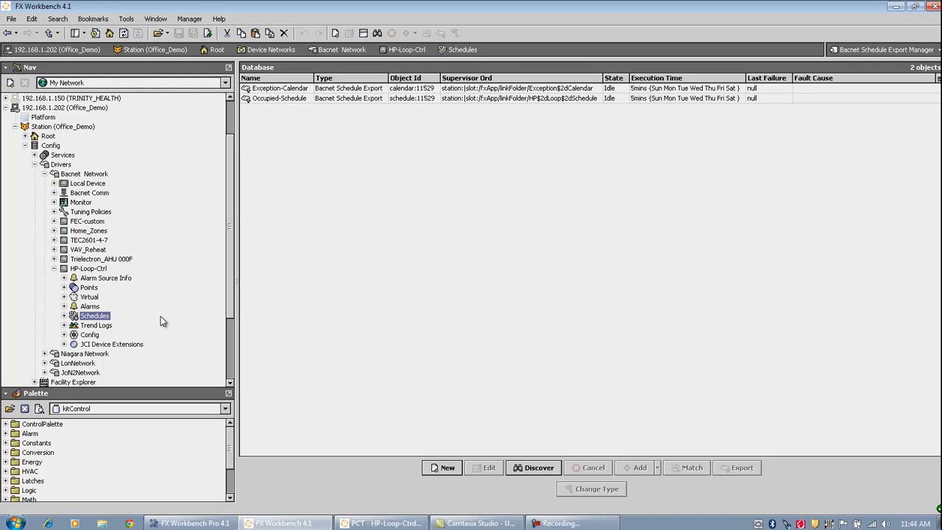
pyautogui.click(89, 269)
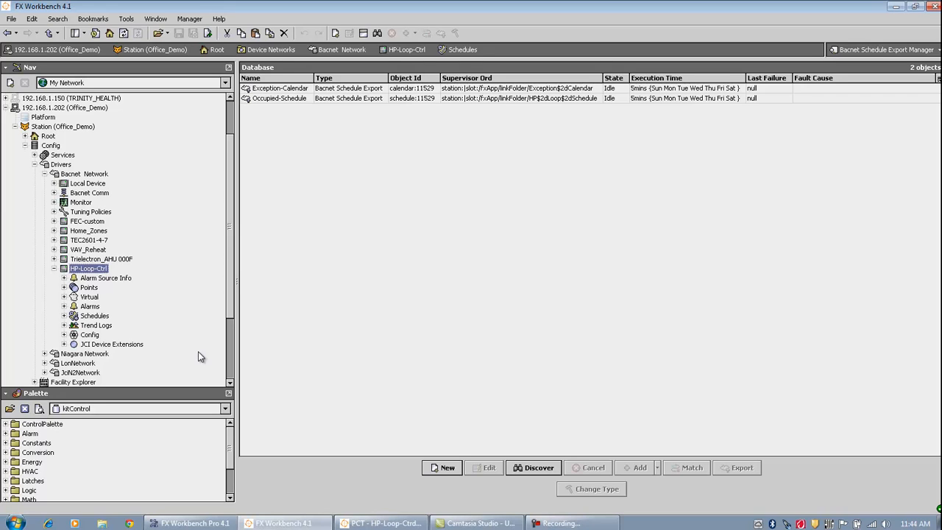
pyautogui.doubleClick(91, 326)
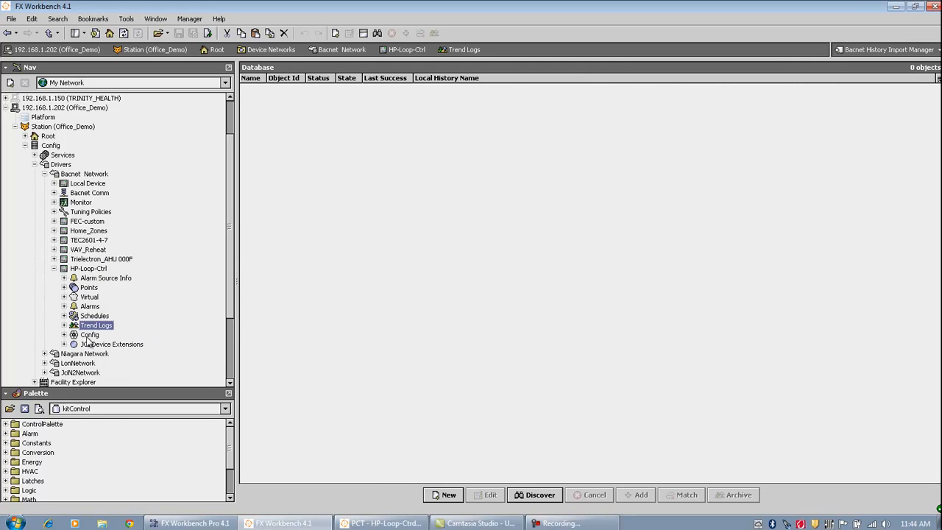
pyautogui.click(536, 496)
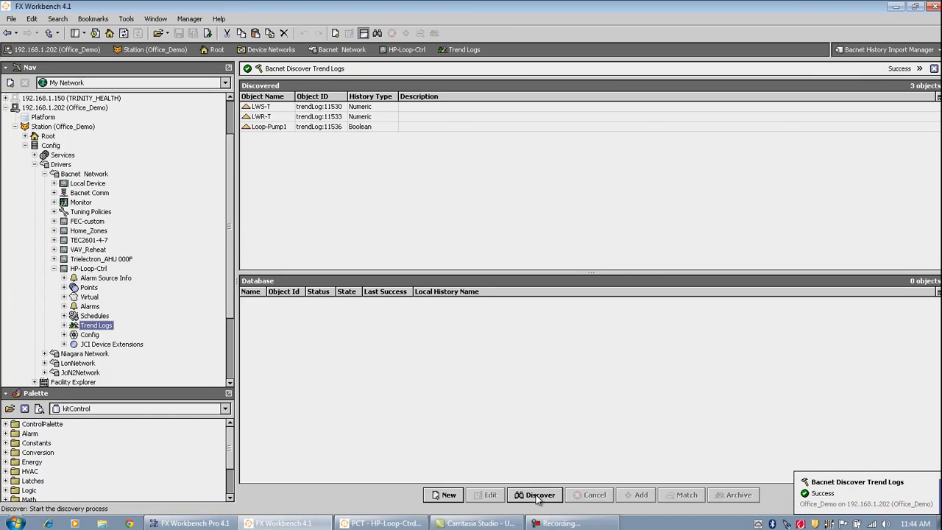
# Select the discovered trend logs LWS-T, LWR-T and Loop-Pump1 and start adding them to the database
pyautogui.click(265, 109)
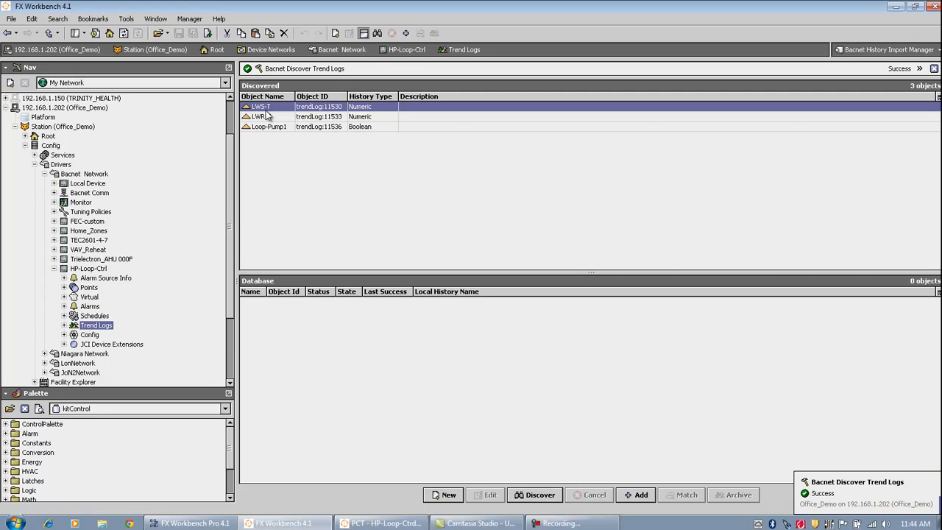
pyautogui.click(268, 118)
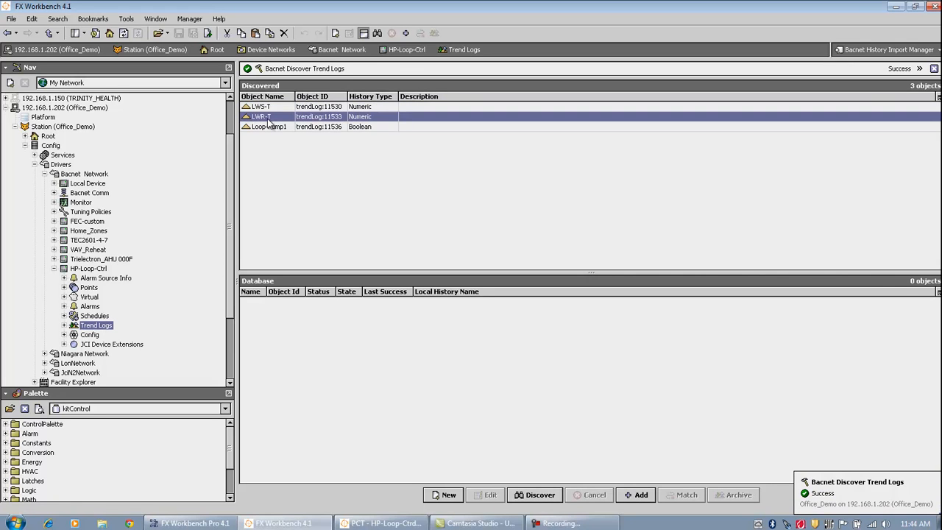
pyautogui.click(274, 128)
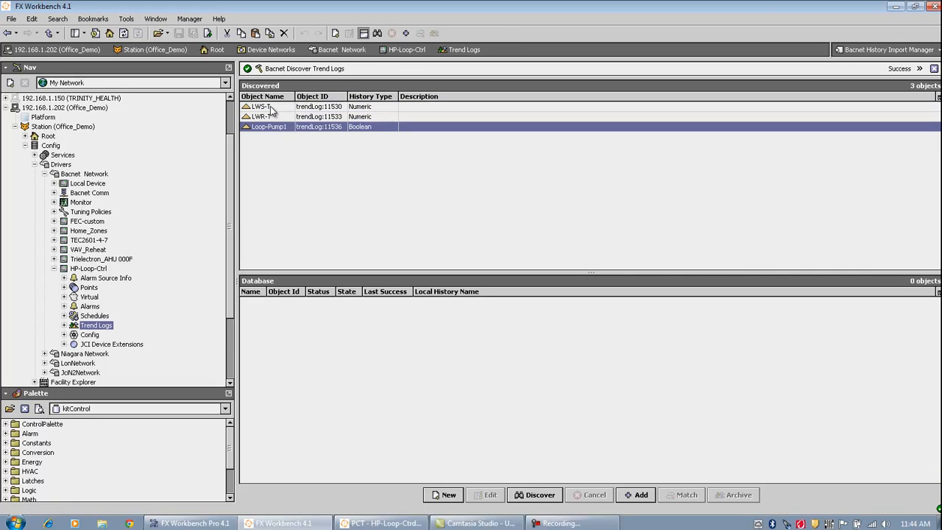
pyautogui.click(270, 108)
pyautogui.keyDown('ctrl'); pyautogui.click(273, 117); pyautogui.keyUp('ctrl')
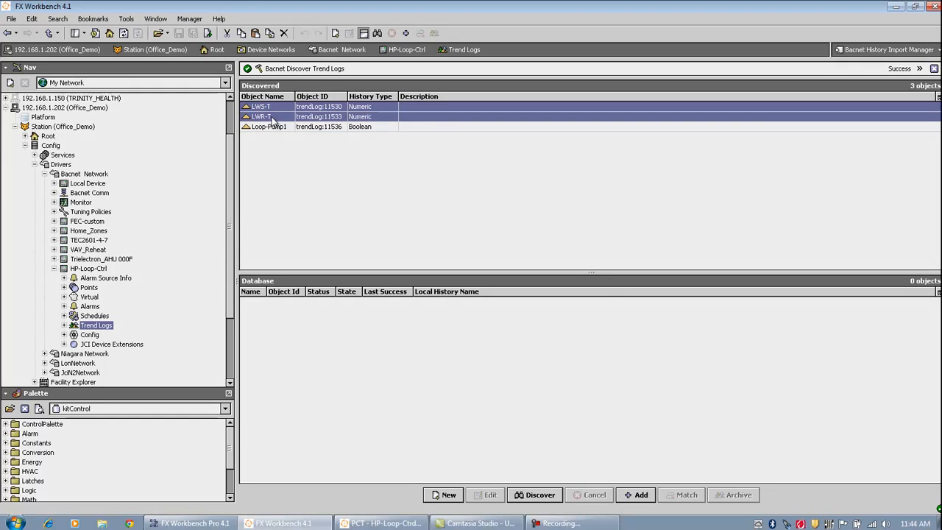
pyautogui.keyDown('ctrl'); pyautogui.click(275, 128); pyautogui.keyUp('ctrl')
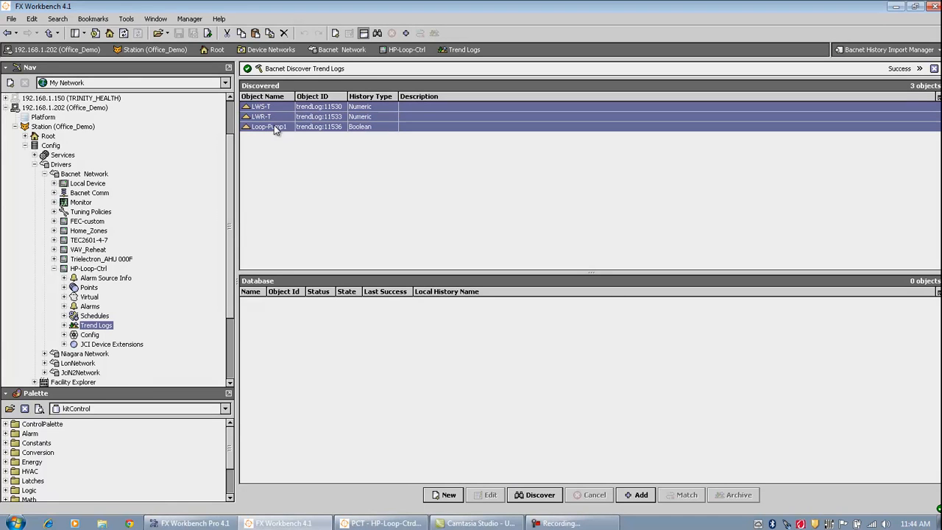
pyautogui.click(637, 495)
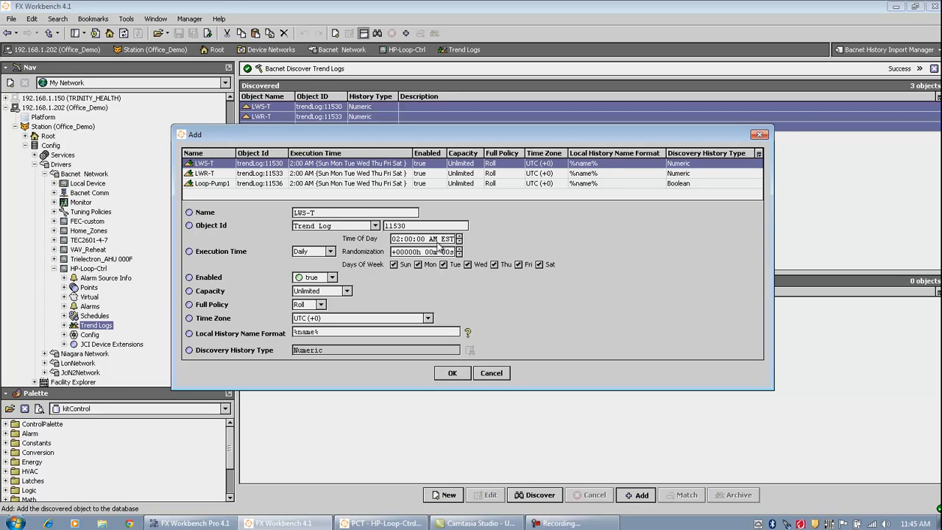
# Give LWS-T interval execution, a capacity of 1000 records and the US/Eastern time zone, and add the three trend logs
pyautogui.click(331, 252)
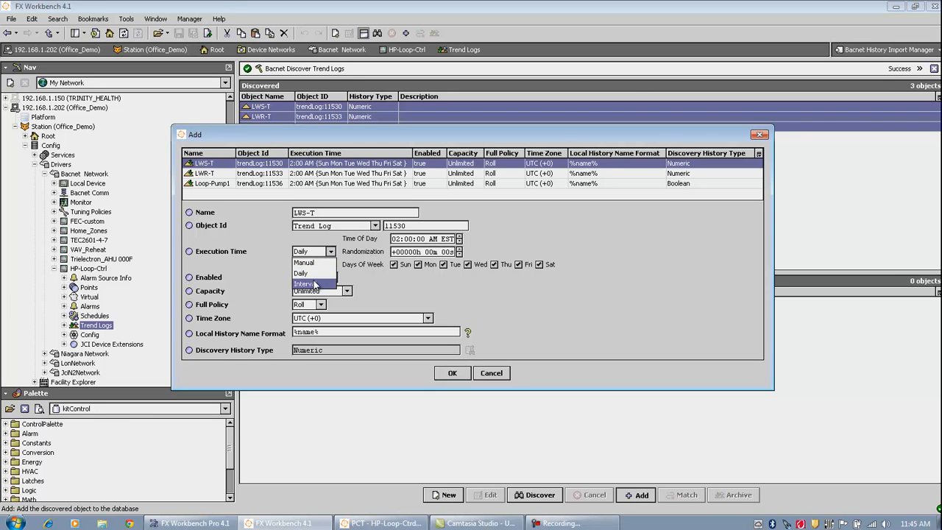
pyautogui.click(315, 283)
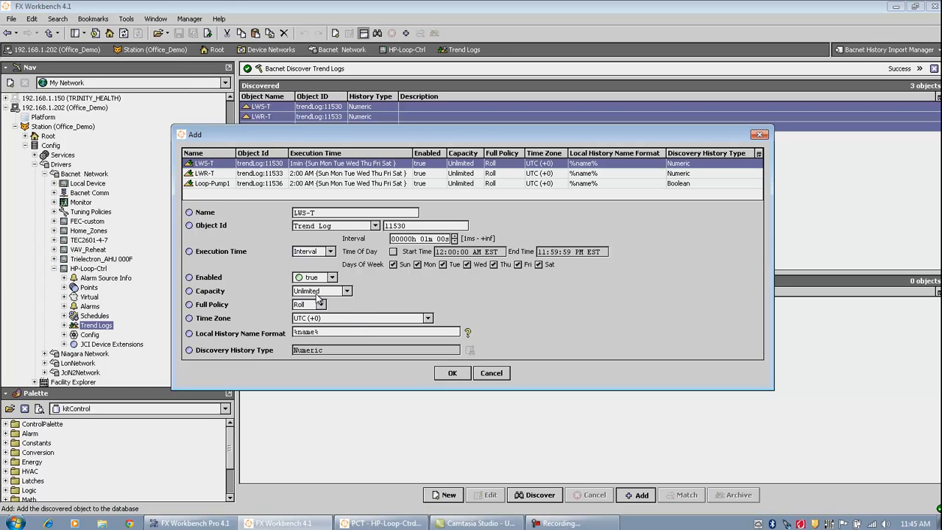
pyautogui.click(346, 291)
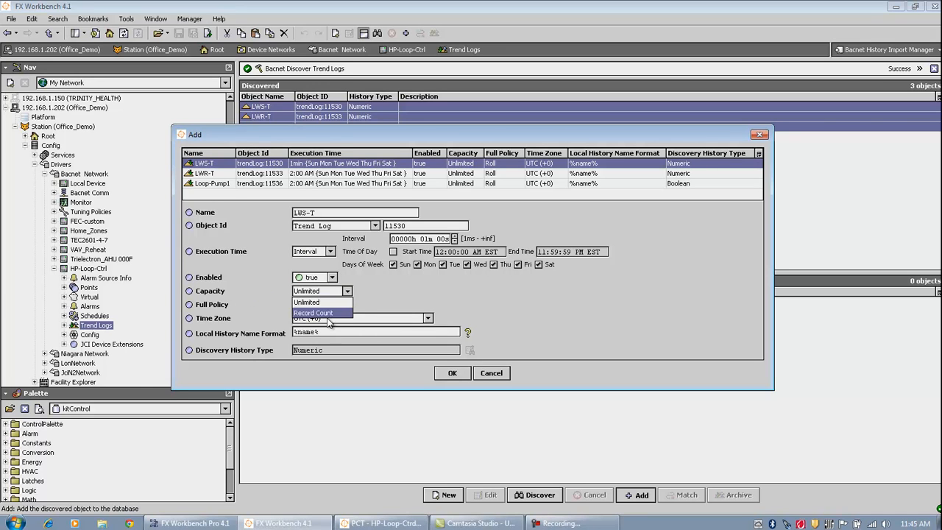
pyautogui.click(330, 315)
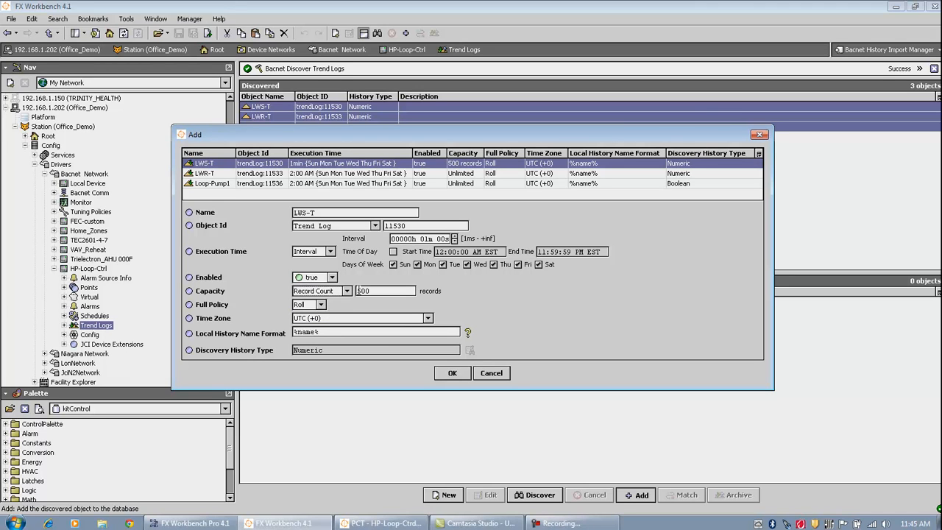
pyautogui.doubleClick(379, 292)
pyautogui.write('1000')
pyautogui.click(427, 318)
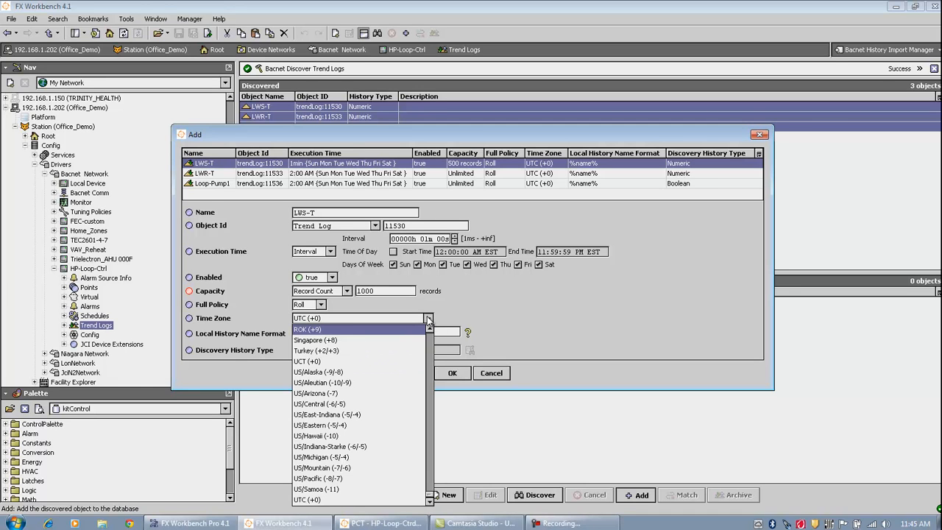
pyautogui.click(378, 425)
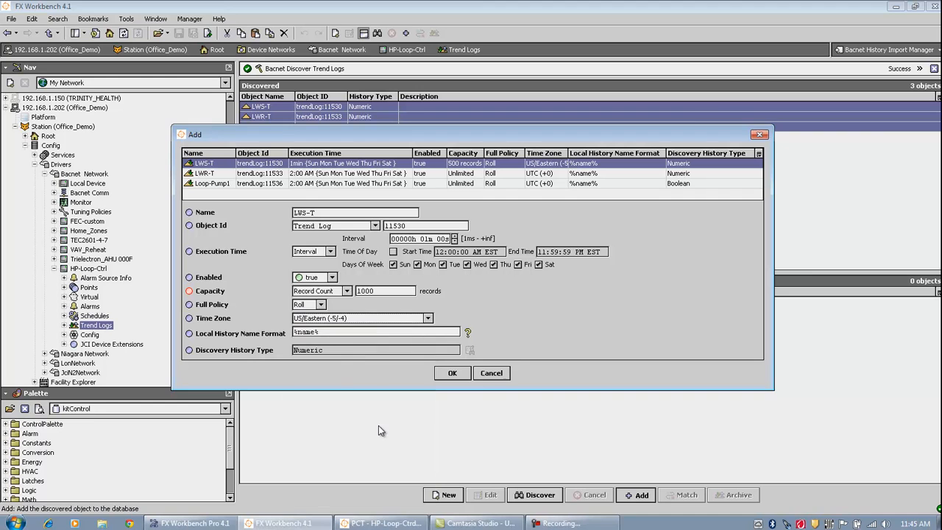
pyautogui.click(454, 374)
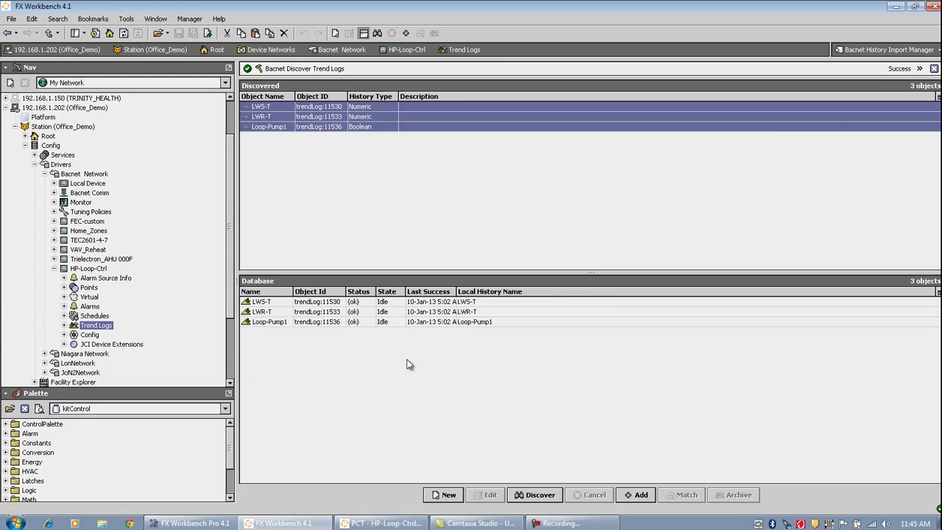
# Execute the import of the LWS-T trend log in the database to pull its records from the controller
pyautogui.click(388, 302)
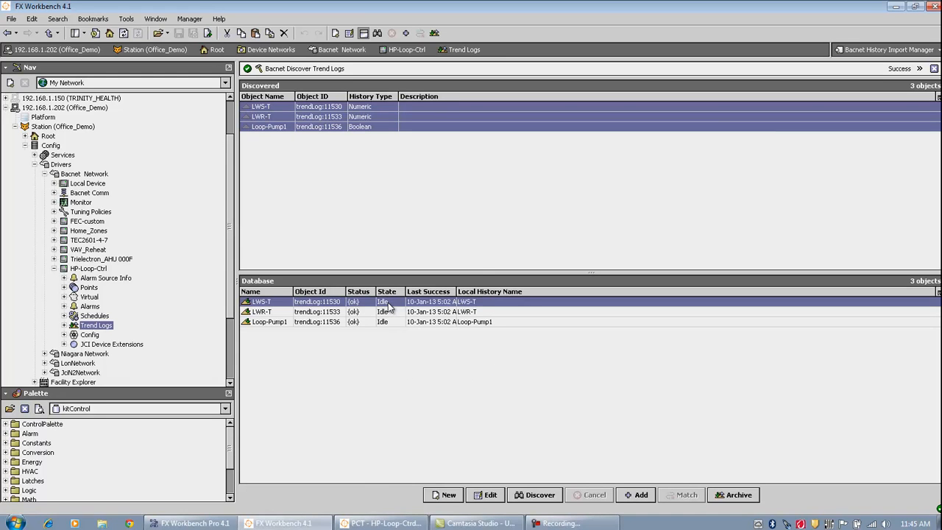
pyautogui.rightClick(388, 302)
pyautogui.moveTo(416, 275)
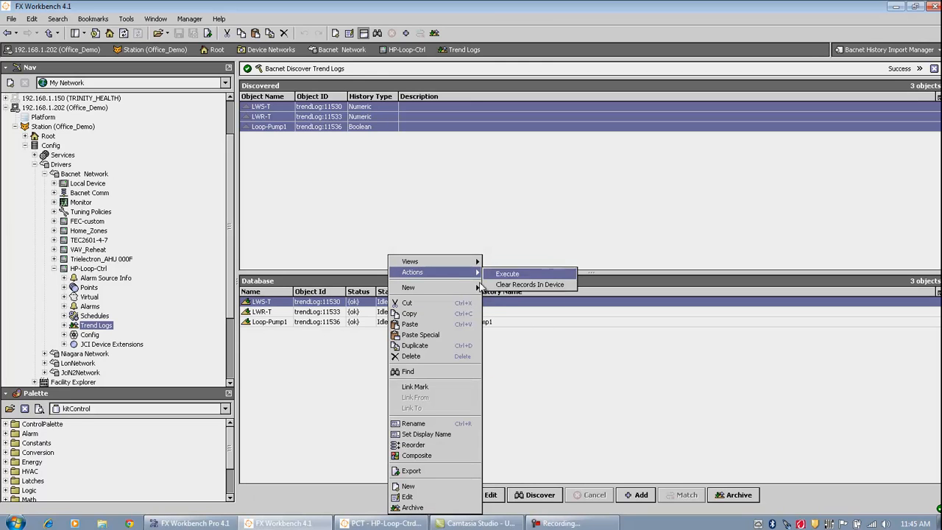
pyautogui.click(505, 277)
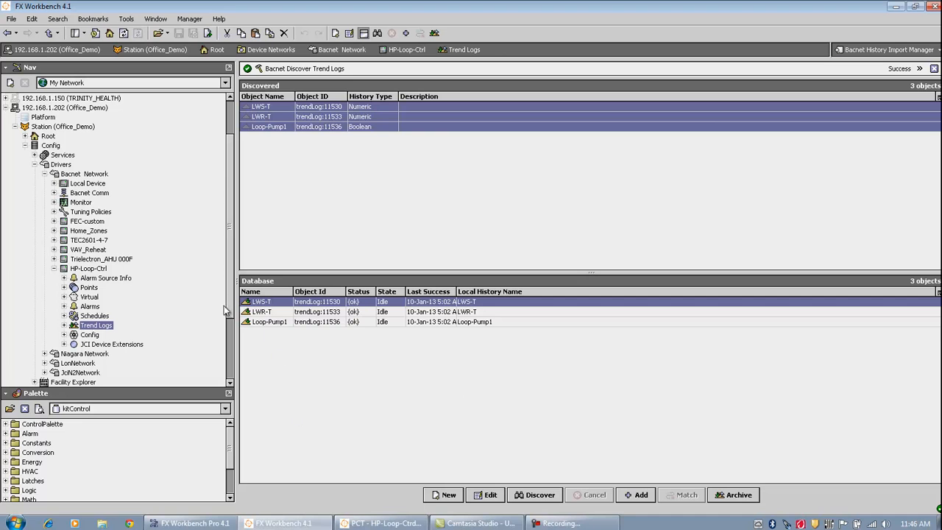
# Open Point Histories under the Office_Demo station's Root and expand the histories of the HP-Loop-Ctrl device
pyautogui.scroll(3, 58, 226)
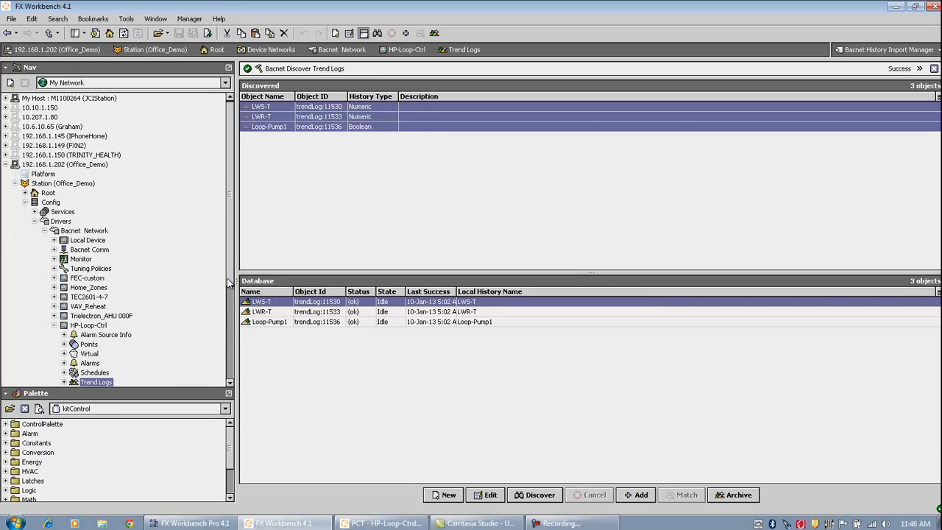
pyautogui.click(25, 192)
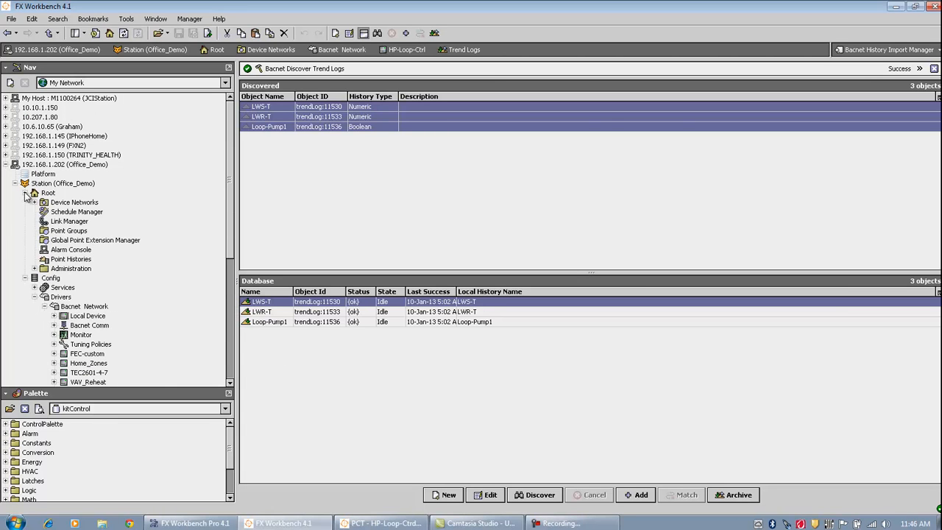
pyautogui.click(55, 259)
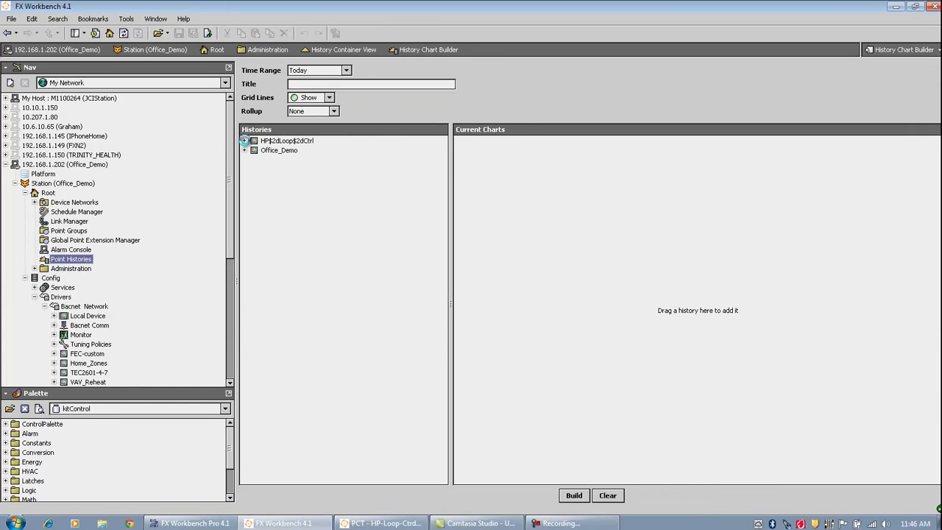
pyautogui.click(244, 141)
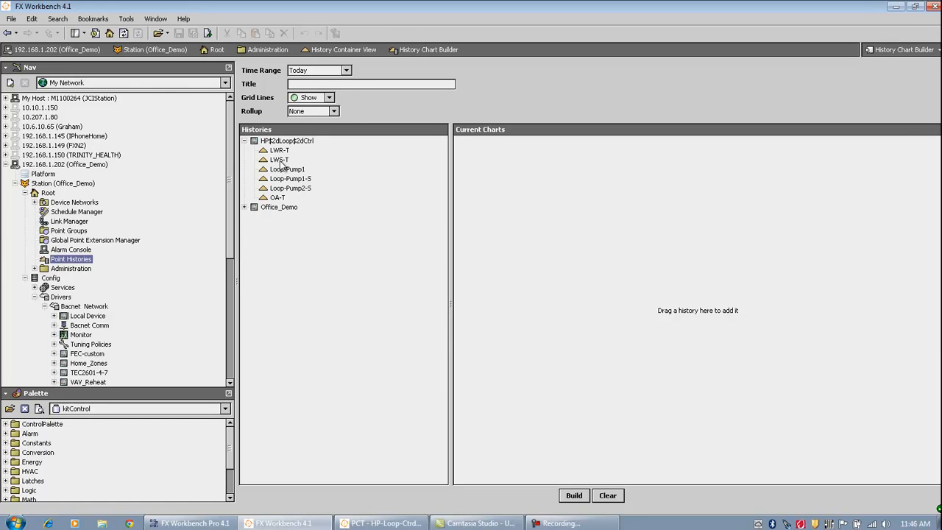
# Add the LWS-T history to the current charts, build its line chart for today and inspect the plotted data
pyautogui.moveTo(281, 163); pyautogui.dragTo(655, 171)
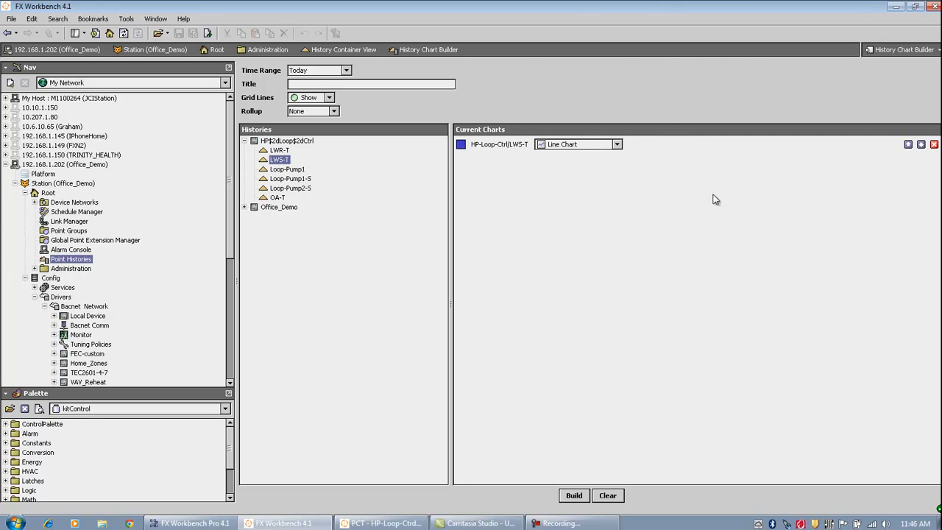
pyautogui.click(574, 496)
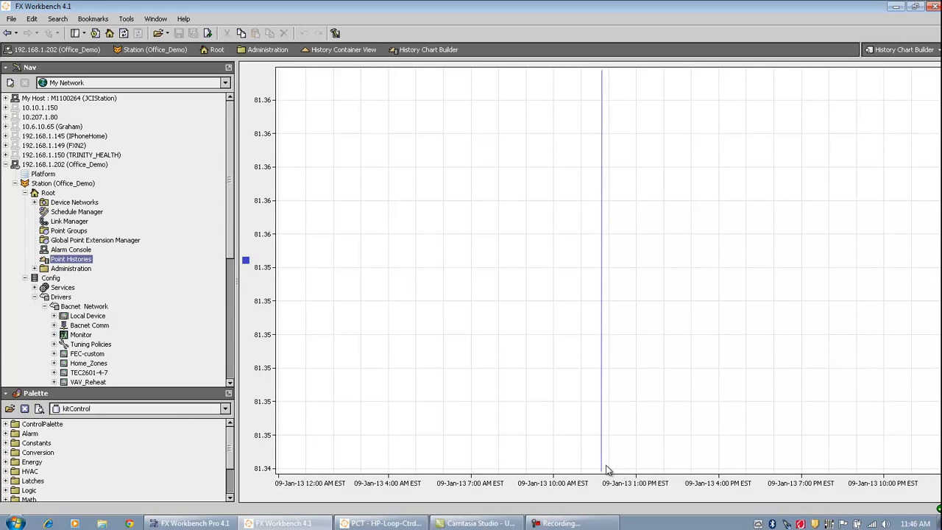
pyautogui.moveTo(608, 468)
pyautogui.moveTo(620, 443)
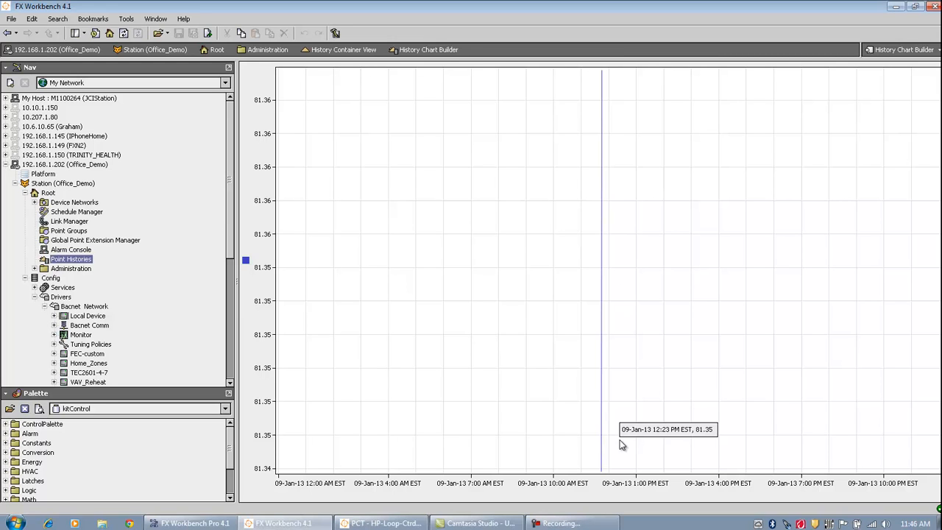